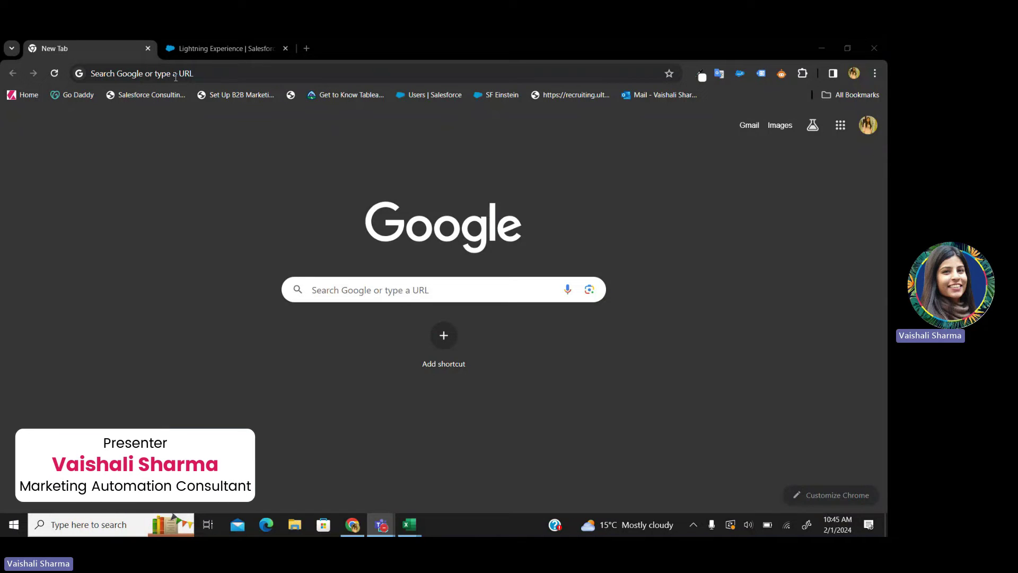
Step: Open the Salesforce login page at login.salesforce.com
{"action": "left_click", "coordinate": [175, 77]}
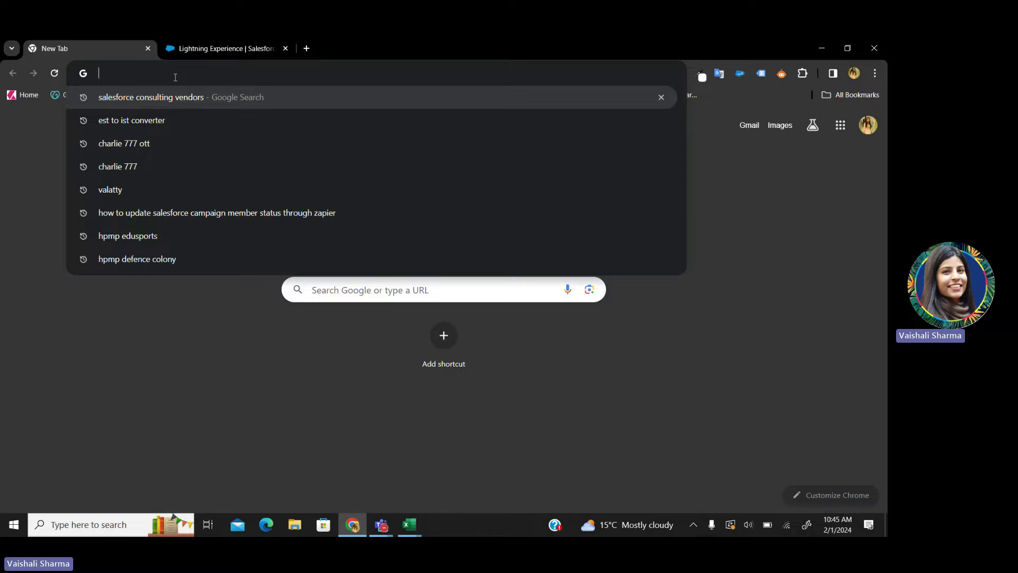
{"action": "type", "text": "lo"}
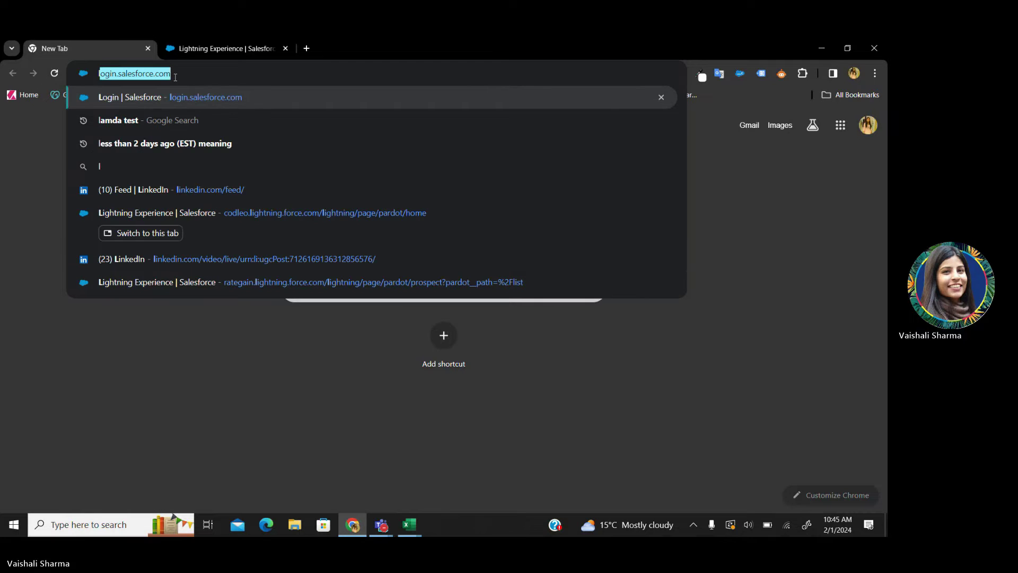
{"action": "type", "text": "gin."}
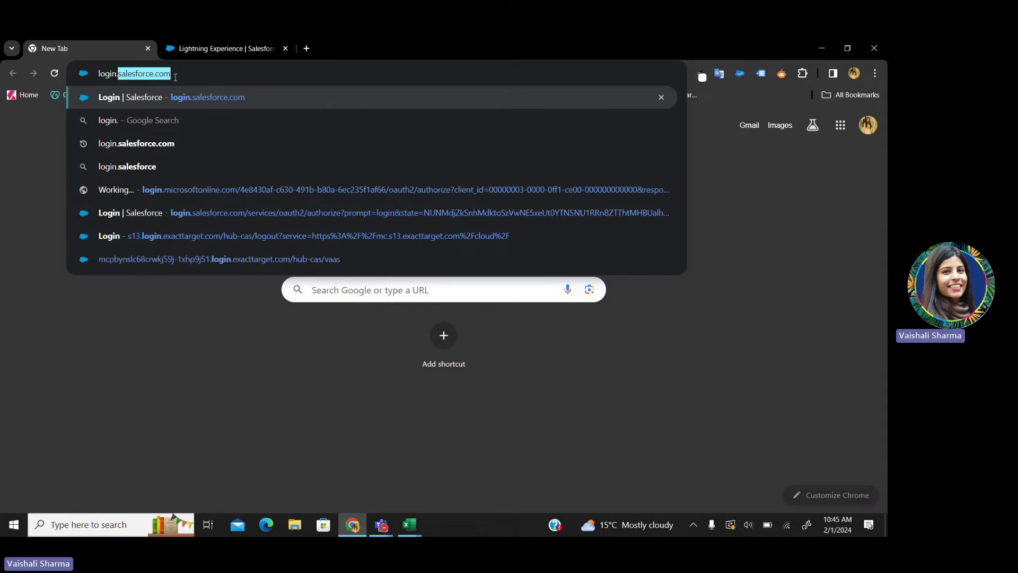
{"action": "type", "text": "salesd"}
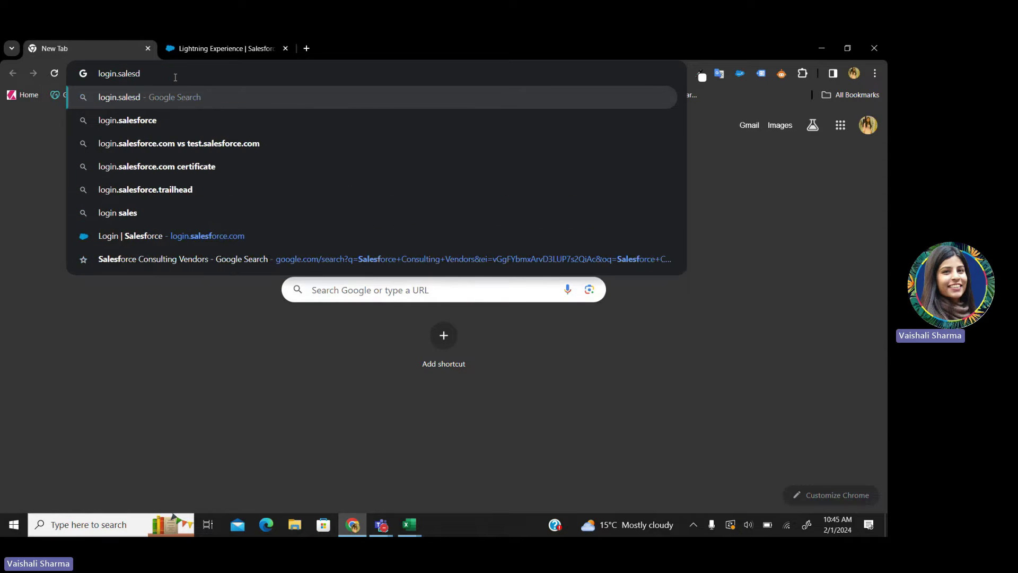
{"action": "key", "text": "BackSpace"}
{"action": "type", "text": "fo"}
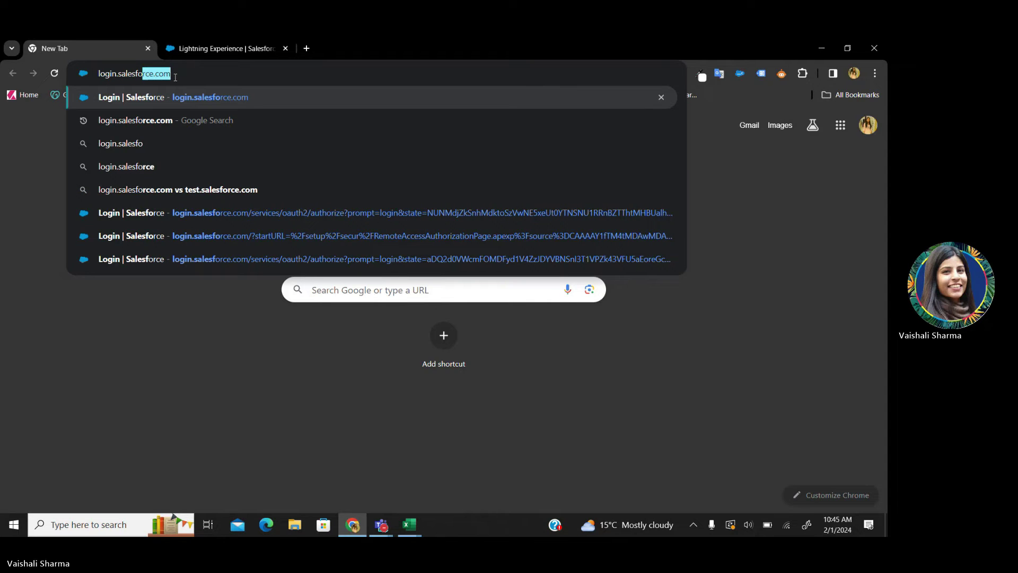
{"action": "type", "text": "rce.co"}
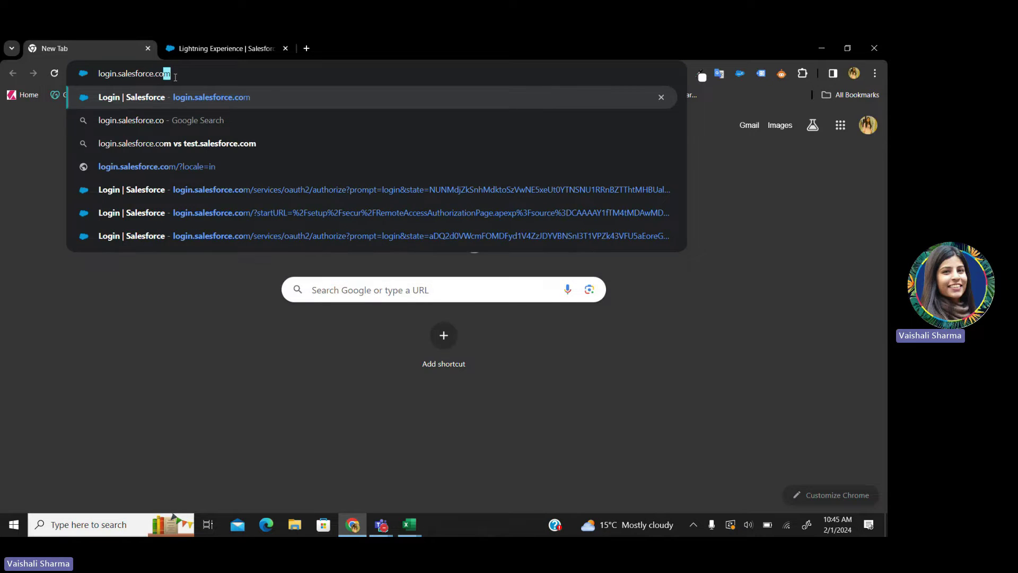
{"action": "type", "text": "m"}
{"action": "key", "text": "Return"}
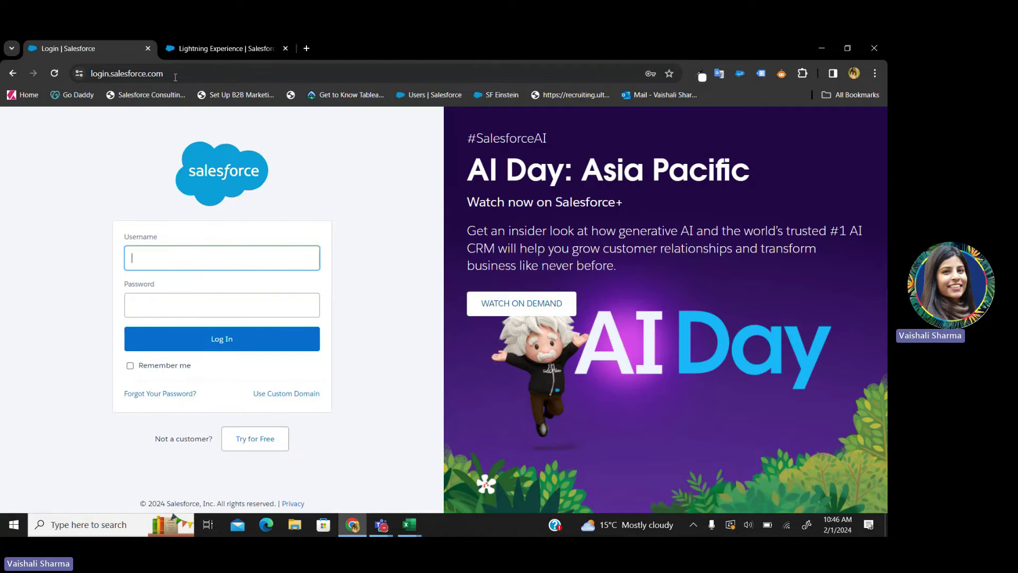
Step: Look at the login form's username field and switch to the already open Salesforce Lightning session
{"action": "left_click", "coordinate": [238, 258]}
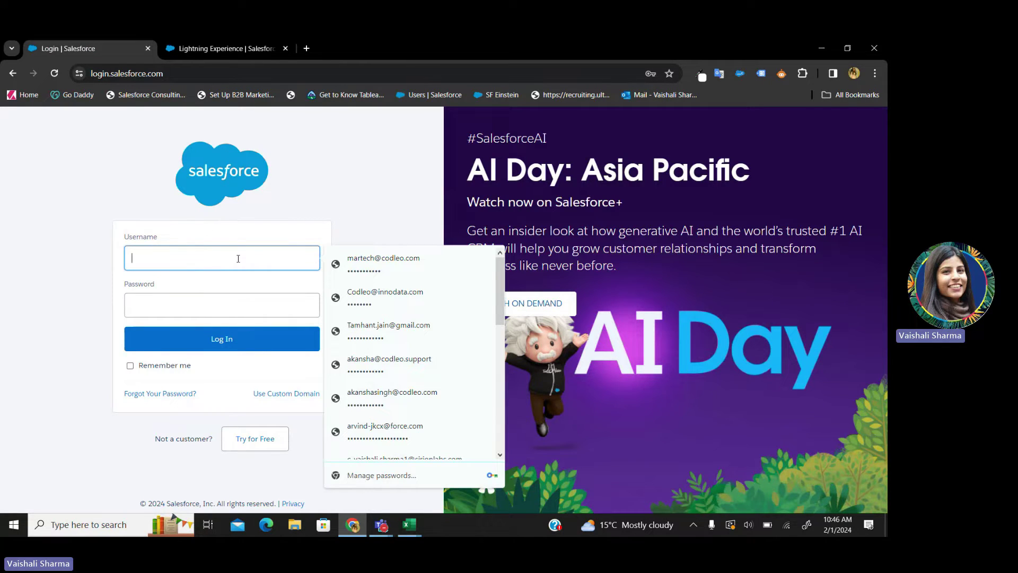
{"action": "left_click", "coordinate": [307, 161]}
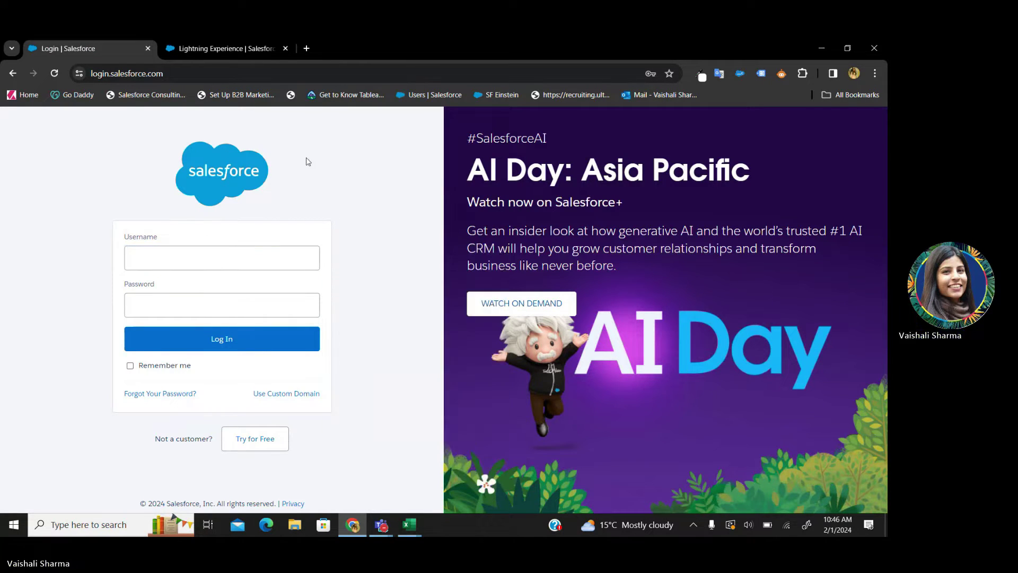
{"action": "left_click", "coordinate": [216, 49]}
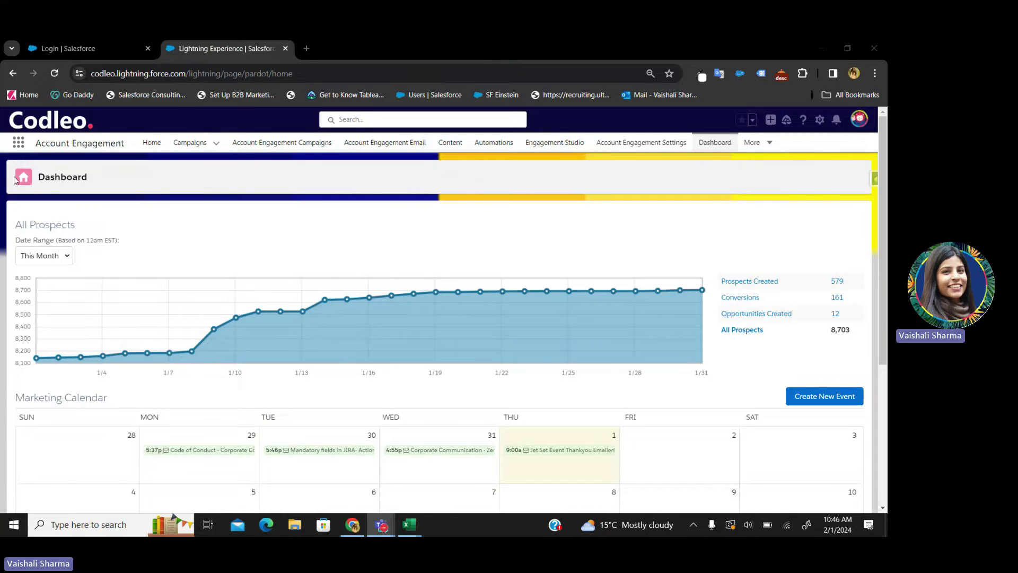
Step: Search the available apps and items for "pardot" and "acc" to locate the Account Engagement app
{"action": "left_click", "coordinate": [20, 151]}
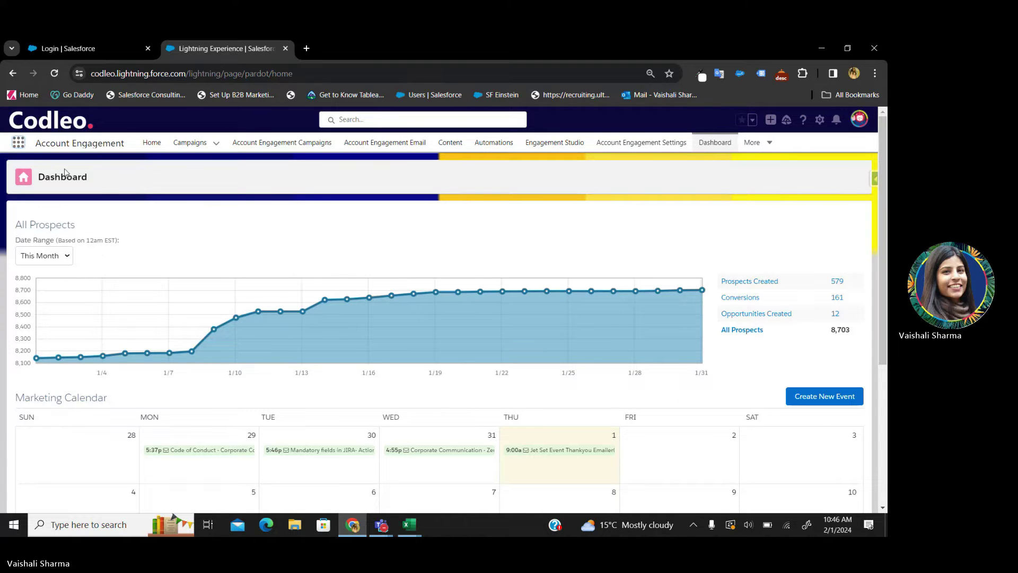
{"action": "left_click", "coordinate": [18, 142]}
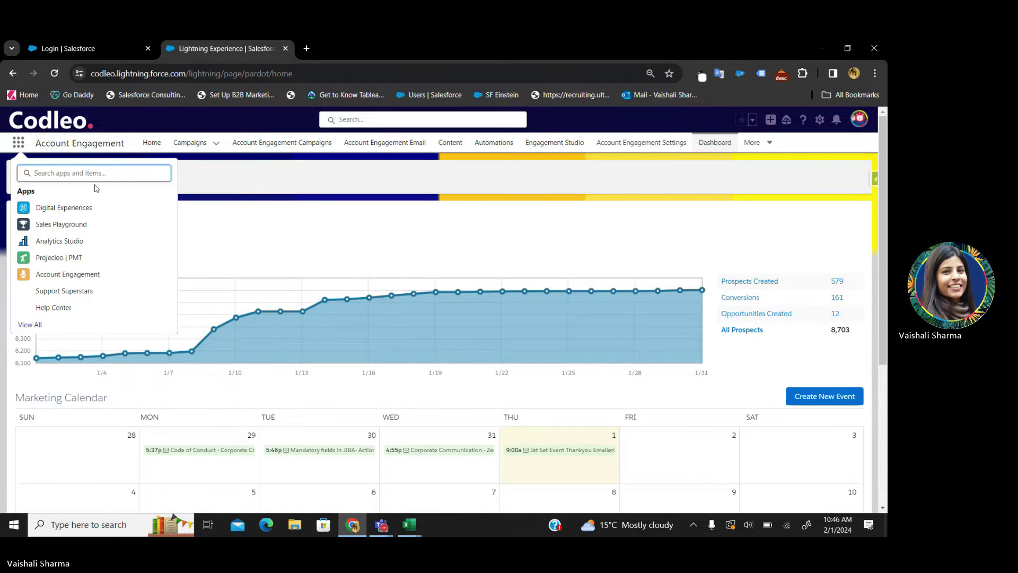
{"action": "type", "text": "pardot"}
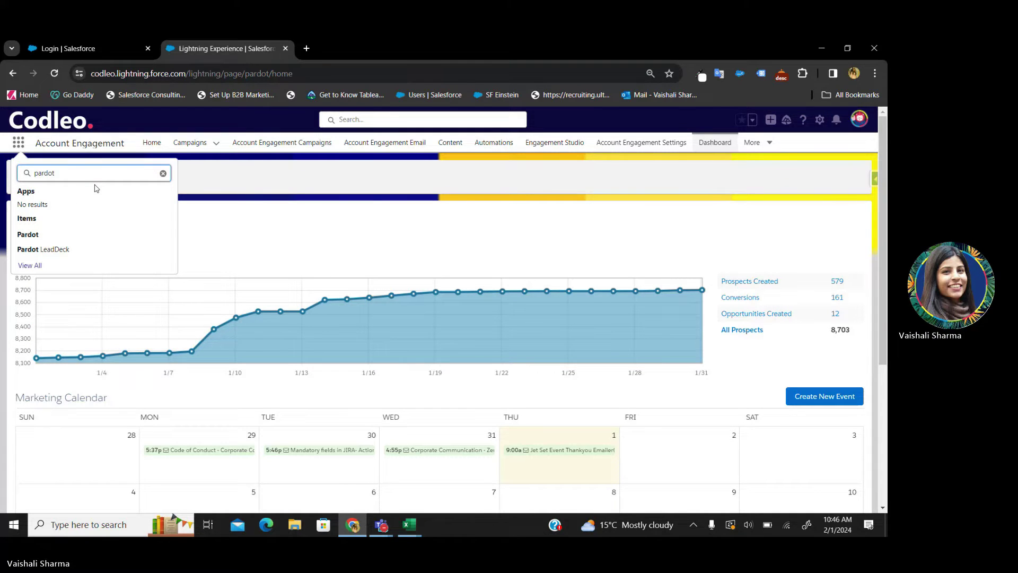
{"action": "key", "text": "ctrl+a"}
{"action": "key", "text": "BackSpace"}
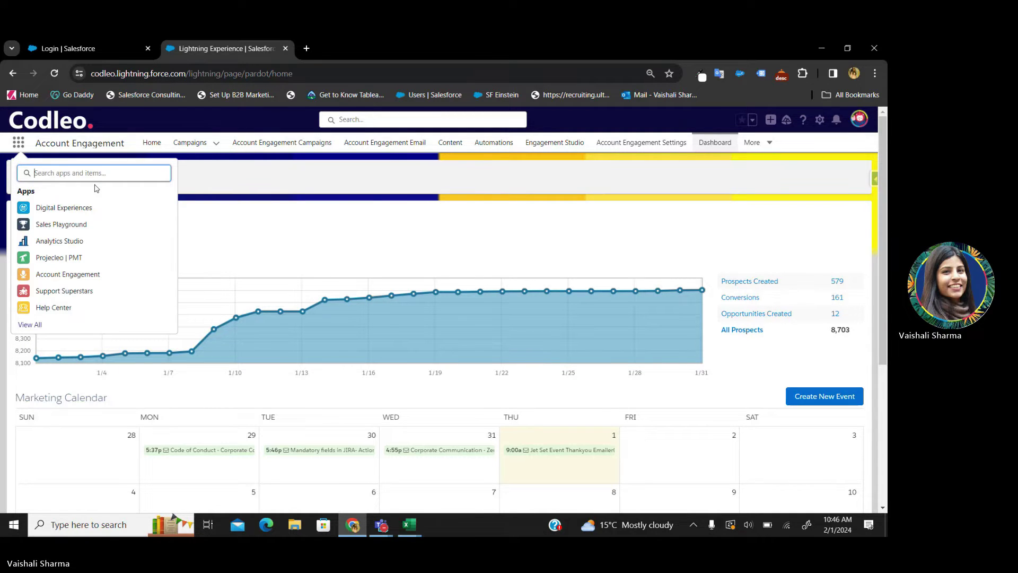
{"action": "type", "text": "acc"}
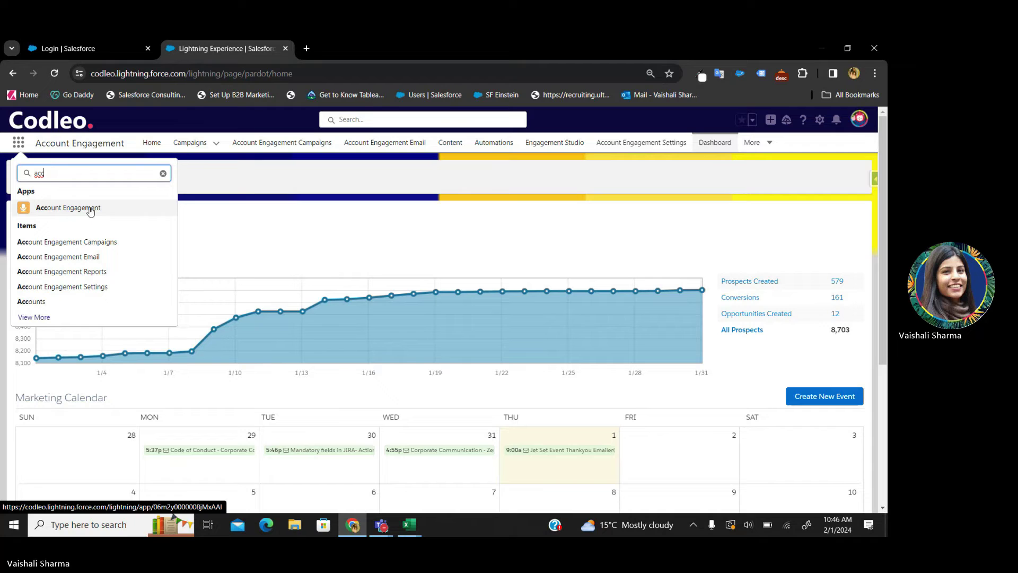
{"action": "left_click", "coordinate": [164, 175]}
Step: Review the dashboard's All Prospects chart, Marketing Calendar, Active Prospects for Review and Identified Companies
{"action": "scroll", "coordinate": [370, 240], "scroll_direction": "down", "scroll_amount": 1}
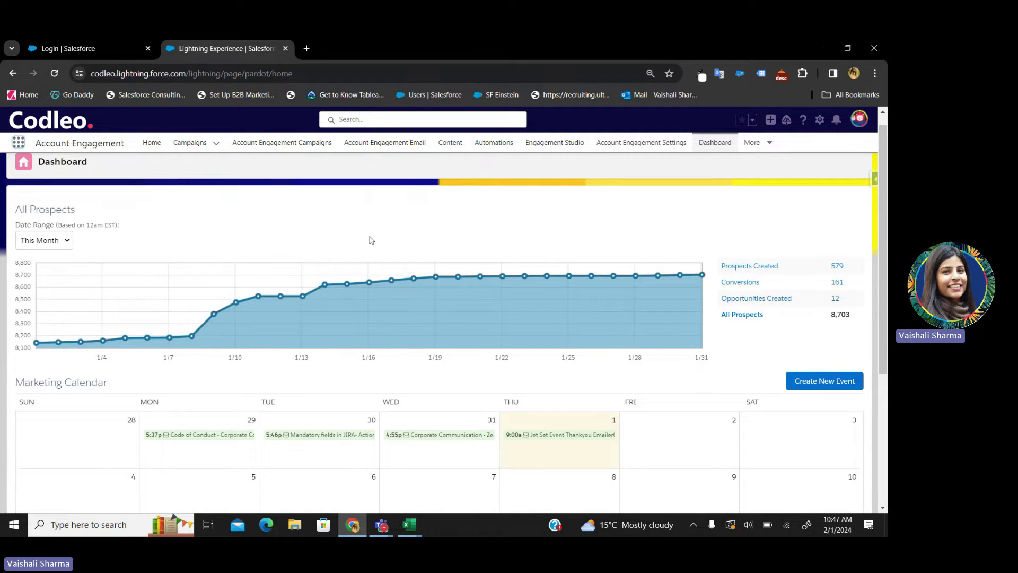
{"action": "scroll", "coordinate": [369, 240], "scroll_direction": "down", "scroll_amount": 1}
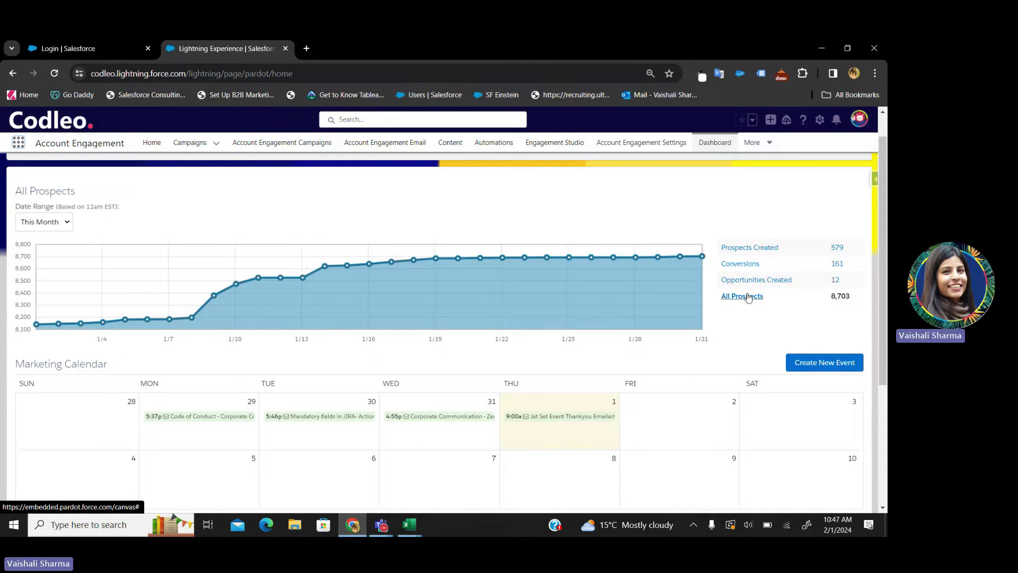
{"action": "scroll", "coordinate": [703, 324], "scroll_direction": "down", "scroll_amount": 1}
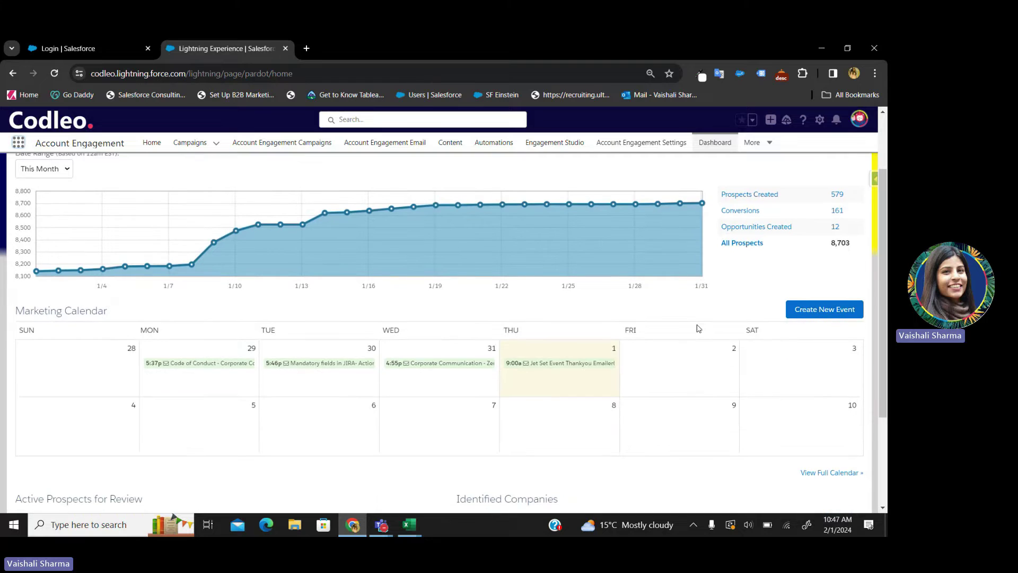
{"action": "scroll", "coordinate": [598, 359], "scroll_direction": "down", "scroll_amount": 1}
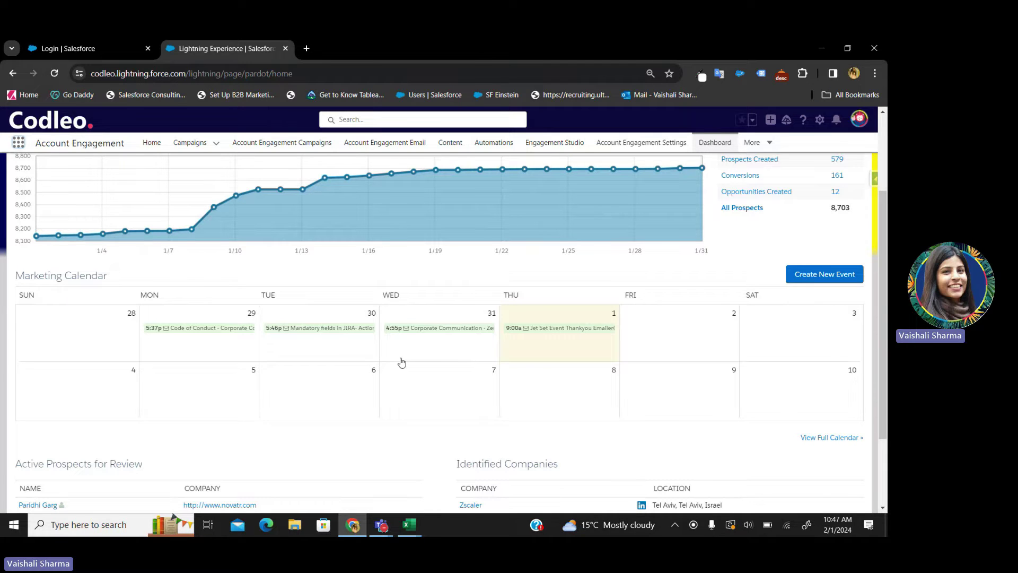
{"action": "scroll", "coordinate": [401, 363], "scroll_direction": "down", "scroll_amount": 2}
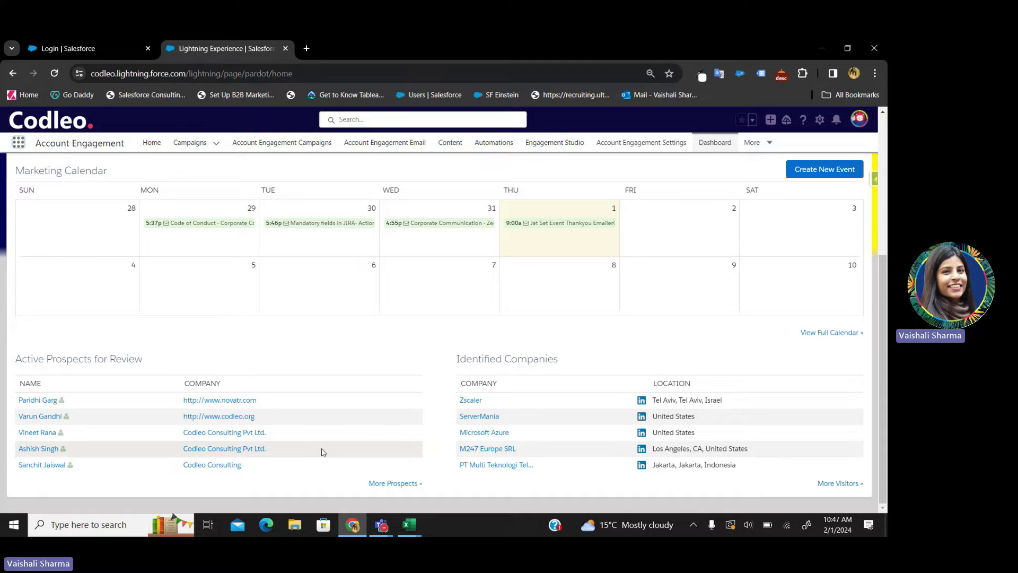
{"action": "scroll", "coordinate": [517, 324], "scroll_direction": "up", "scroll_amount": 1}
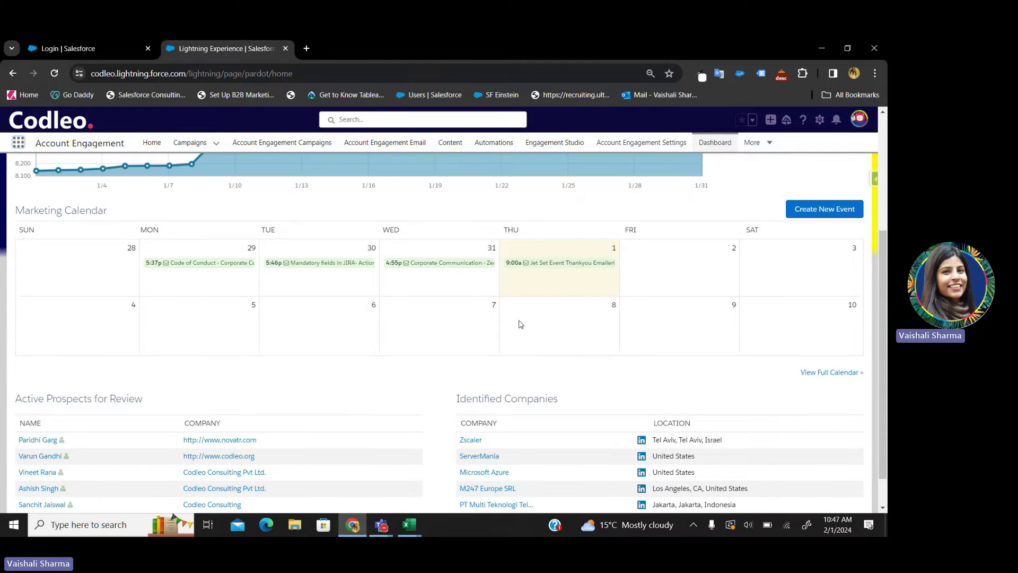
{"action": "scroll", "coordinate": [520, 323], "scroll_direction": "up", "scroll_amount": 3}
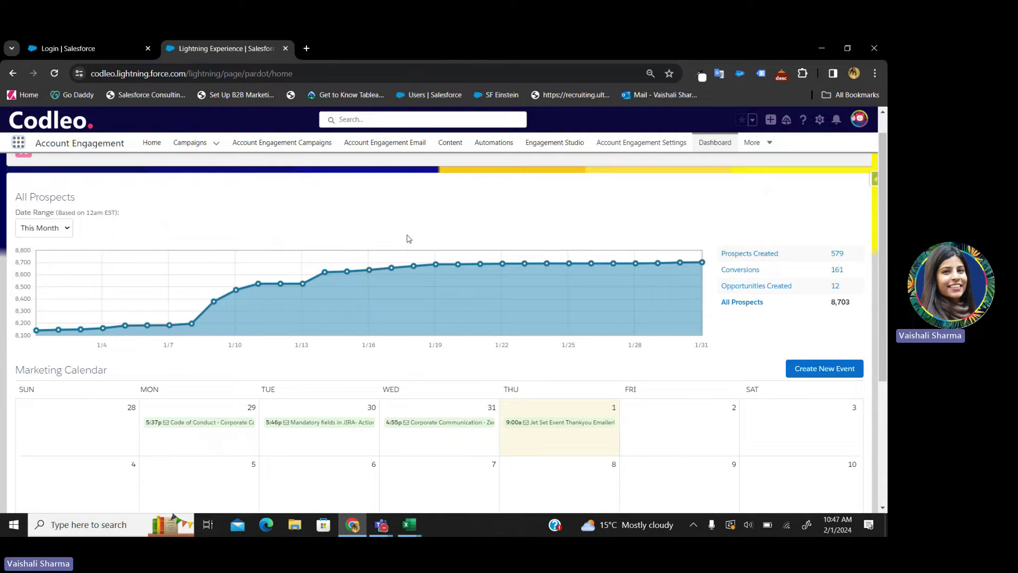
Step: Start a new email template in Account Engagement Email and name it "Pardot emails"
{"action": "left_click", "coordinate": [384, 150]}
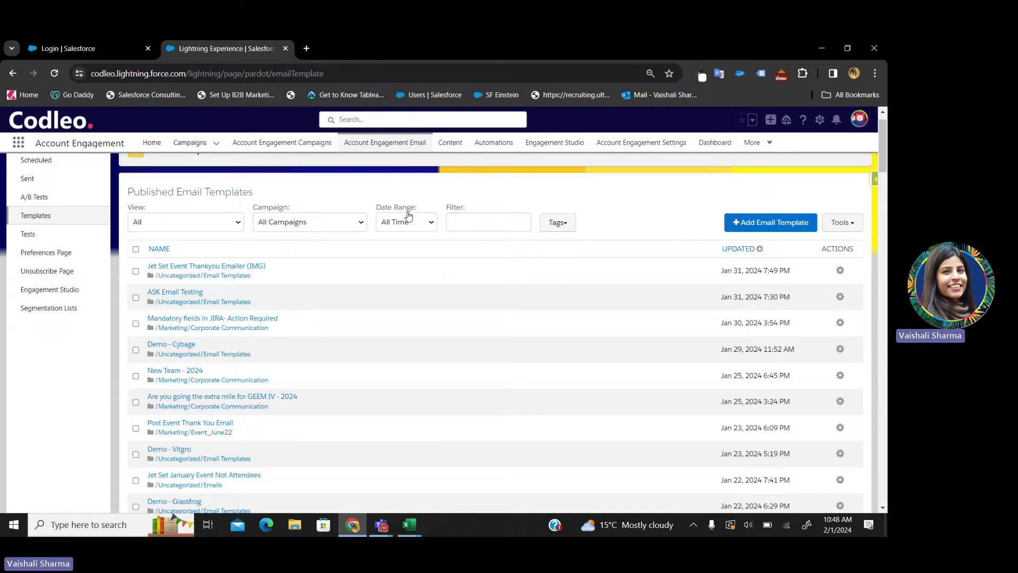
{"action": "scroll", "coordinate": [393, 309], "scroll_direction": "down", "scroll_amount": 1}
{"action": "scroll", "coordinate": [393, 310], "scroll_direction": "up", "scroll_amount": 2}
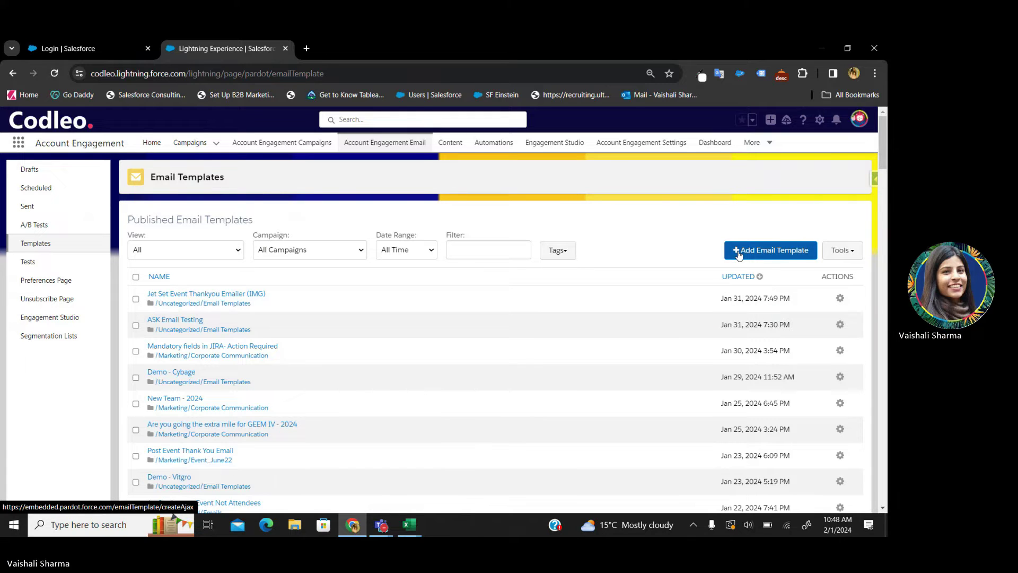
{"action": "left_click", "coordinate": [739, 255]}
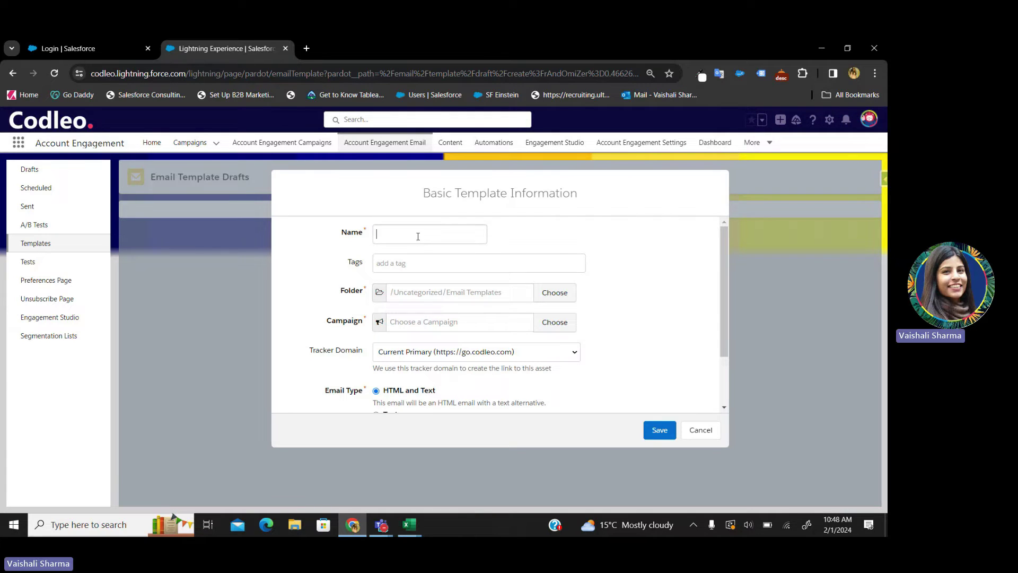
{"action": "left_click", "coordinate": [418, 236]}
{"action": "type", "text": "Pa"}
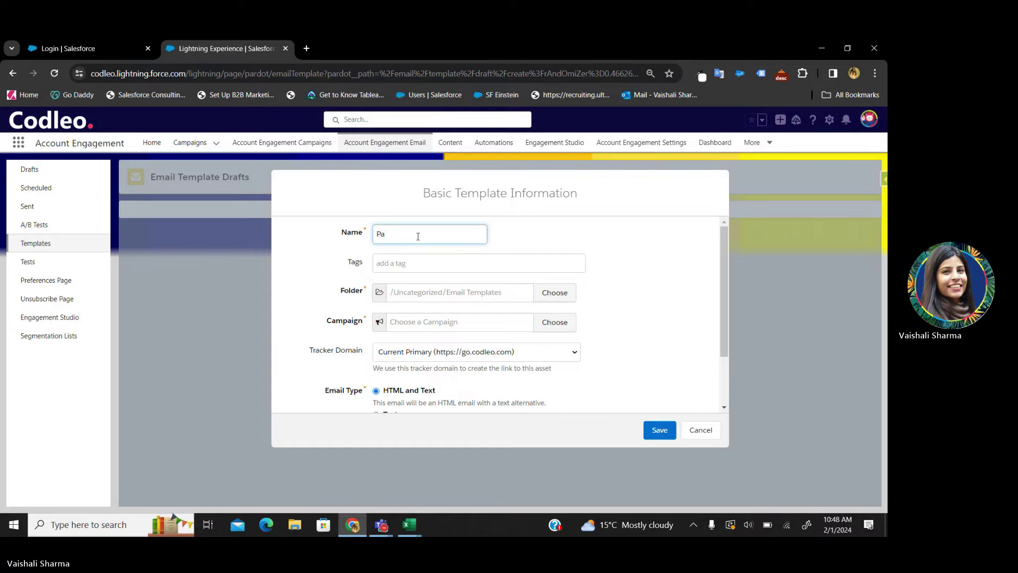
{"action": "type", "text": "rdot emails"}
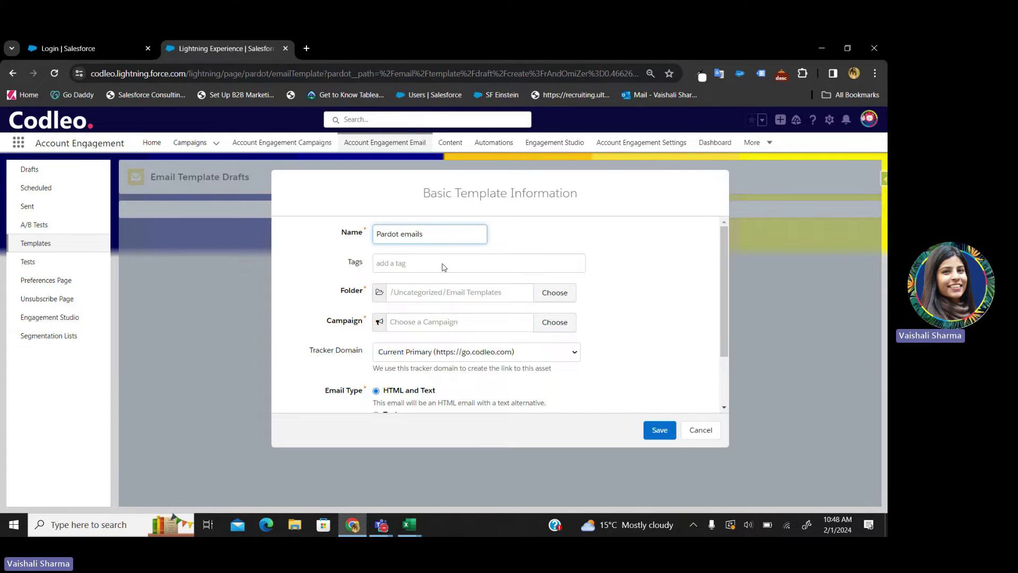
Step: Assign the new template to the Demo folder and the "Demo * Test" campaign
{"action": "left_click", "coordinate": [419, 294]}
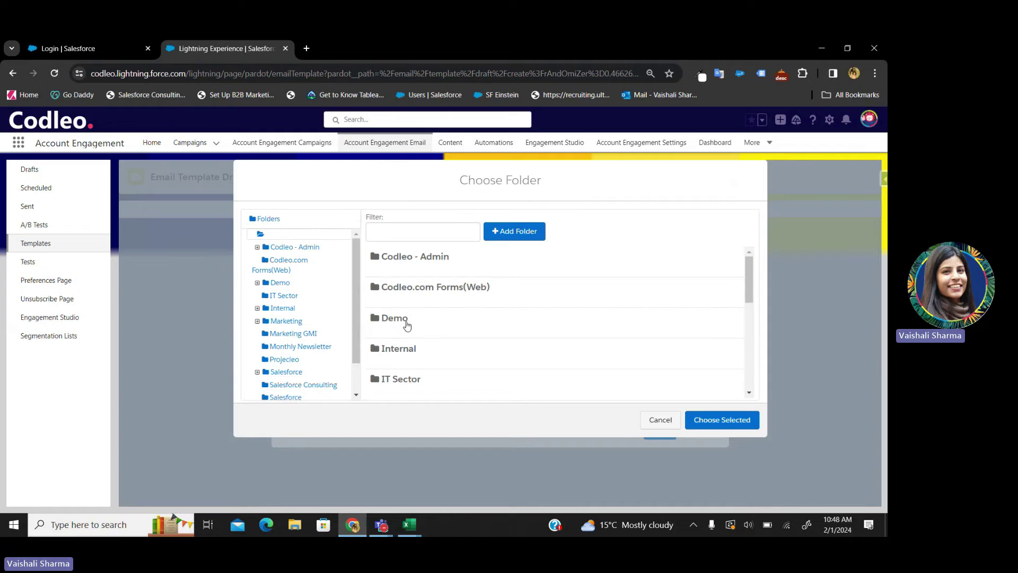
{"action": "left_click", "coordinate": [406, 323]}
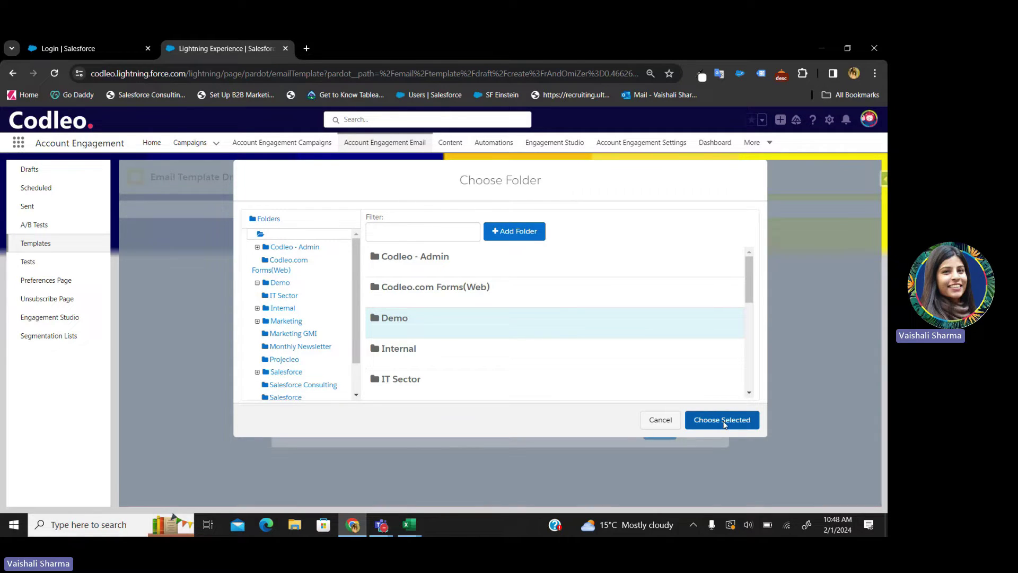
{"action": "left_click", "coordinate": [723, 420]}
{"action": "scroll", "coordinate": [530, 318], "scroll_direction": "down", "scroll_amount": 1}
{"action": "left_click", "coordinate": [437, 292]}
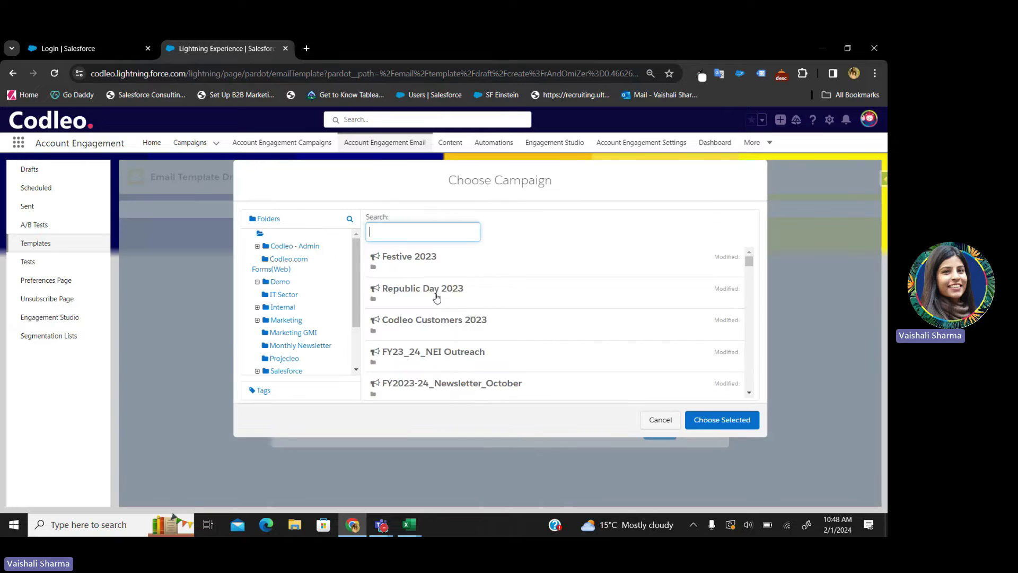
{"action": "type", "text": "demo"}
{"action": "left_click", "coordinate": [408, 265]}
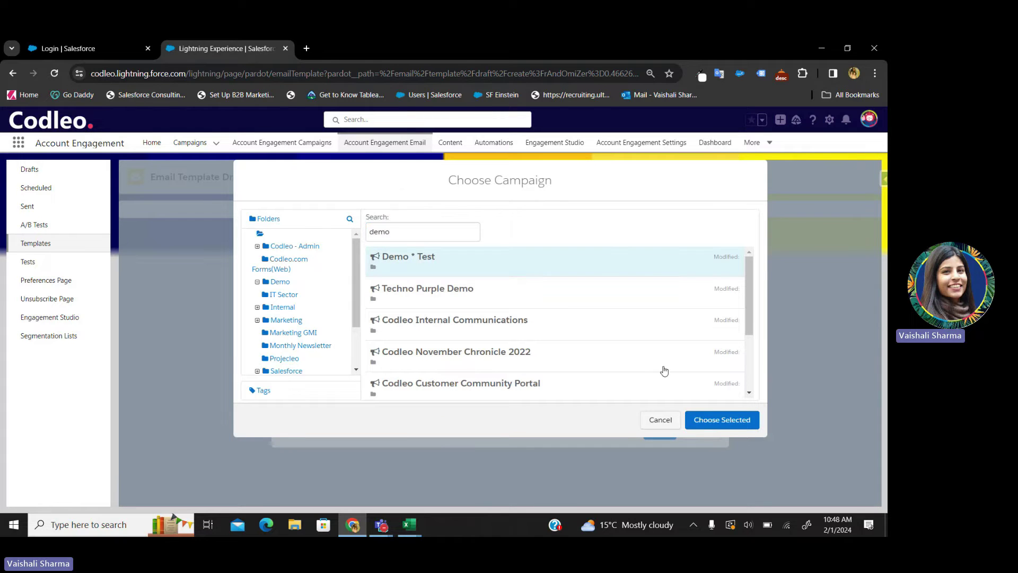
{"action": "left_click", "coordinate": [698, 428]}
Step: Make the template available for one to one emails and save its basic information without applying a layout
{"action": "scroll", "coordinate": [412, 261], "scroll_direction": "down", "scroll_amount": 1}
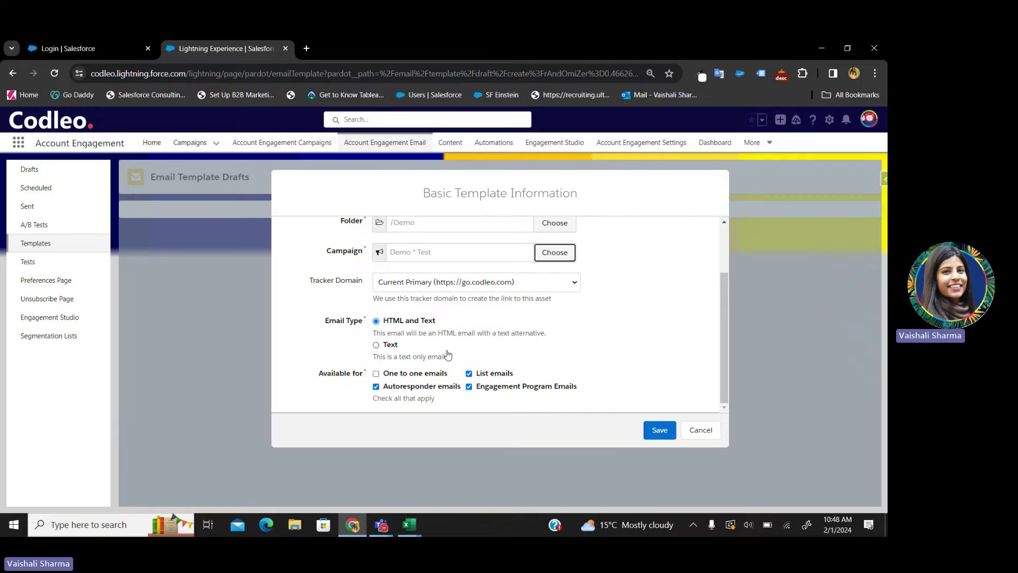
{"action": "left_click", "coordinate": [377, 374]}
{"action": "left_click", "coordinate": [659, 432]}
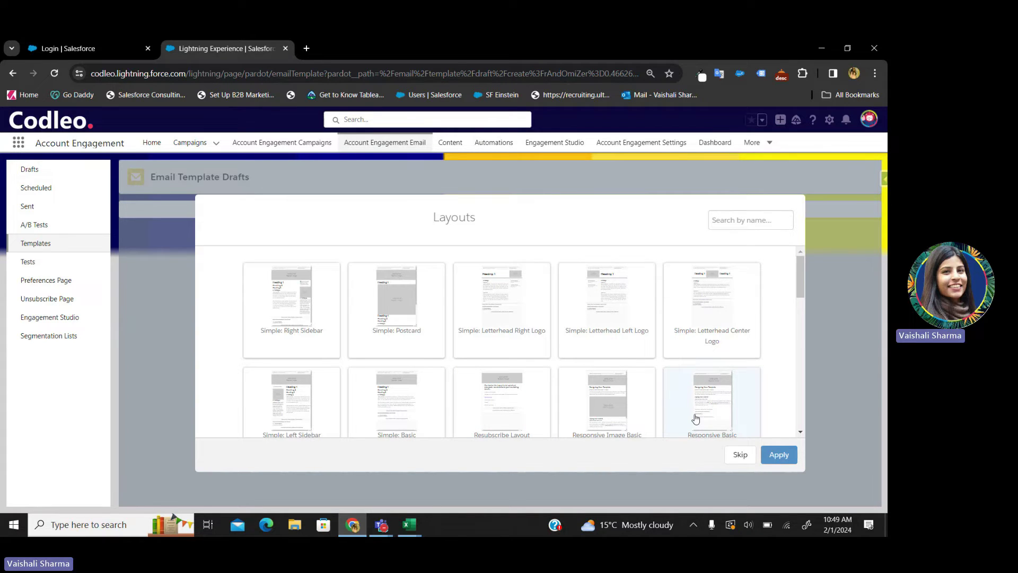
{"action": "left_click", "coordinate": [741, 455]}
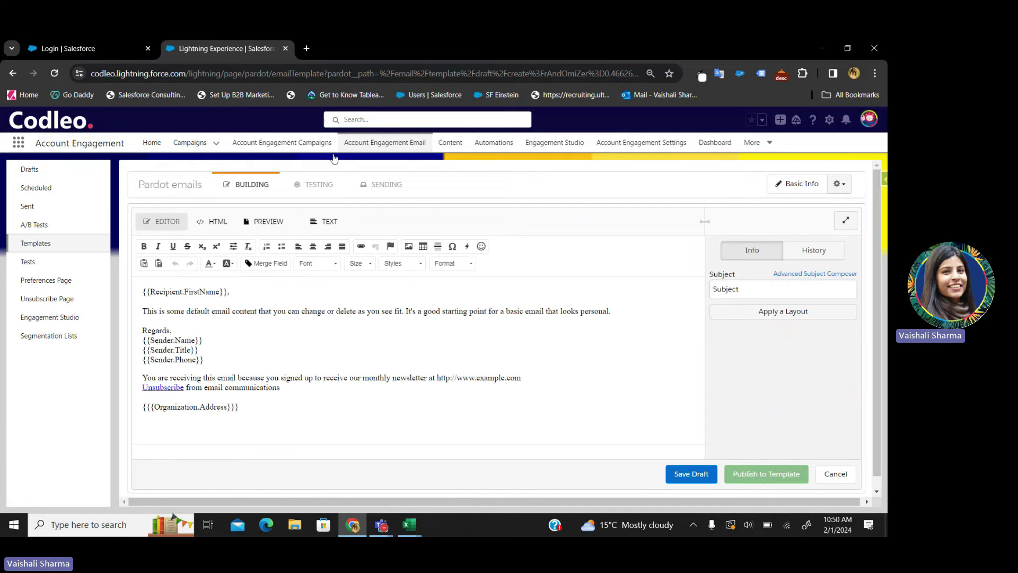
Step: Leave the template editor without saving the draft and open the search keywords in the Content section
{"action": "left_click", "coordinate": [451, 147]}
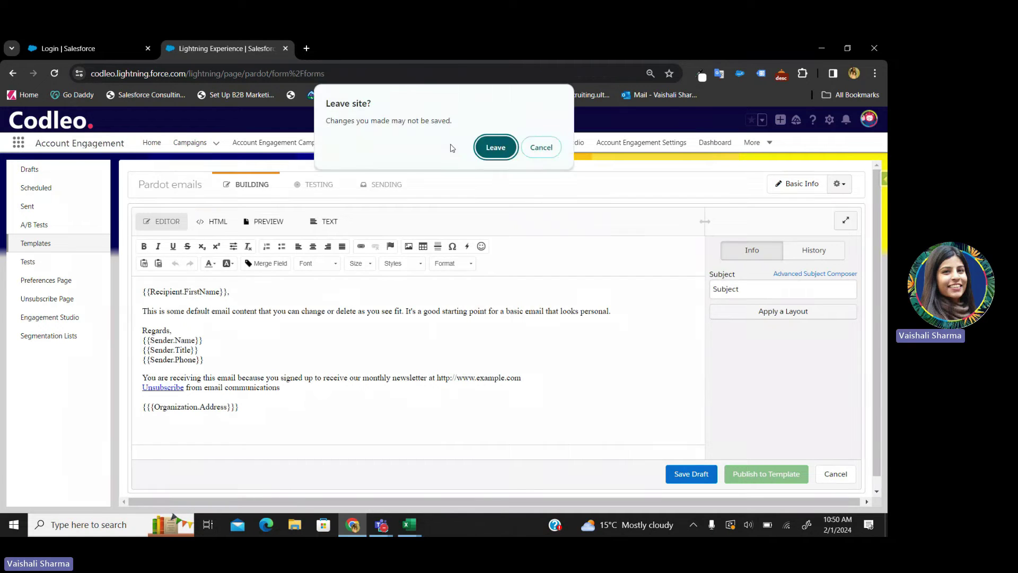
{"action": "left_click", "coordinate": [495, 148]}
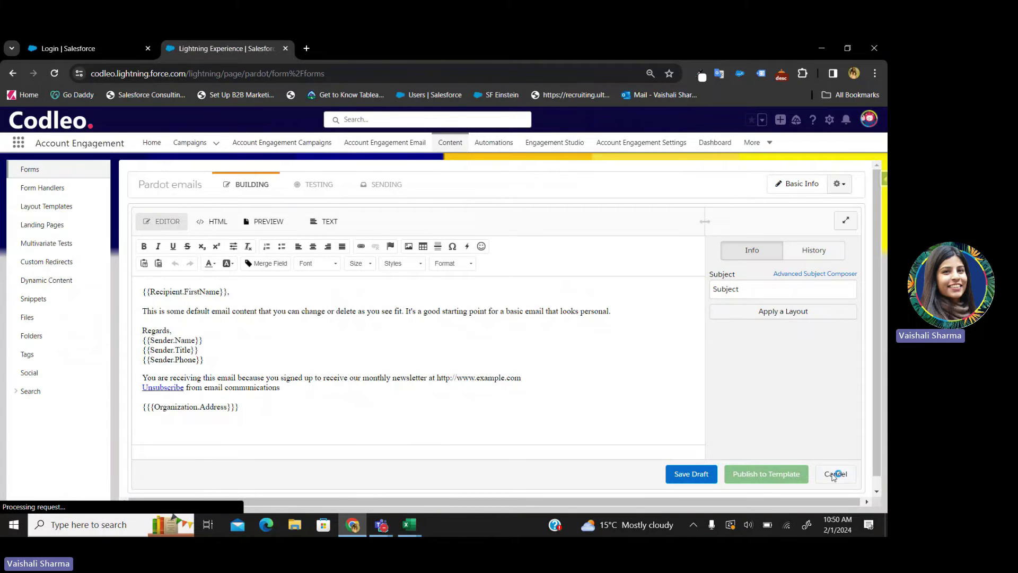
{"action": "left_click", "coordinate": [30, 391]}
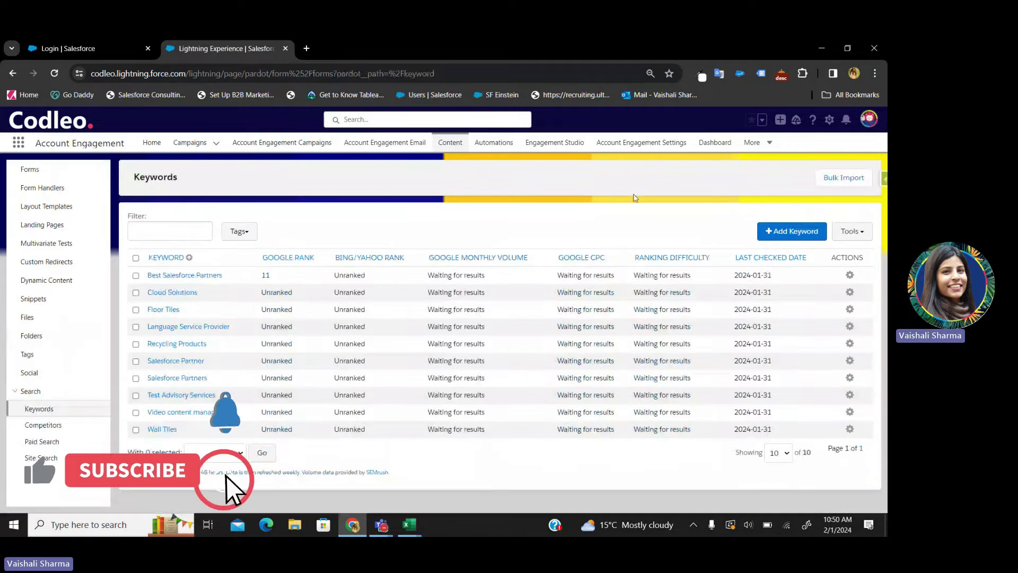
{"action": "left_click", "coordinate": [763, 233]}
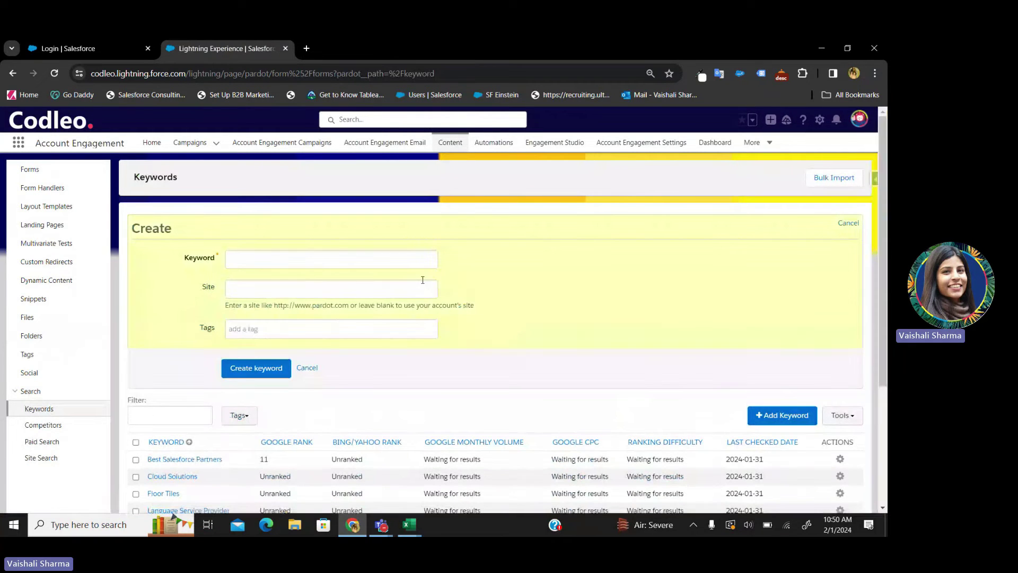
{"action": "left_click", "coordinate": [312, 261]}
{"action": "type", "text": "Sal"}
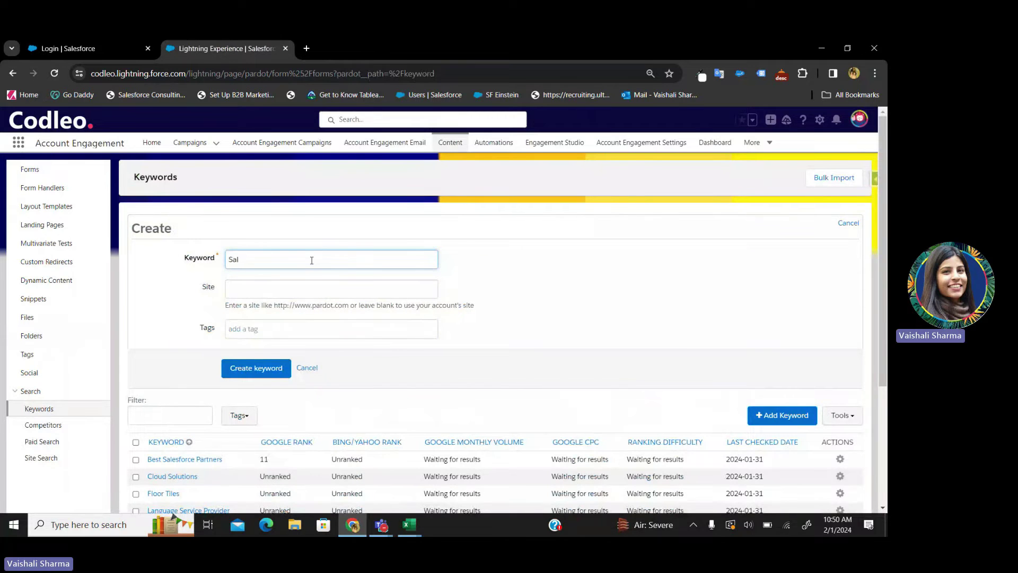
{"action": "type", "text": "esforce "}
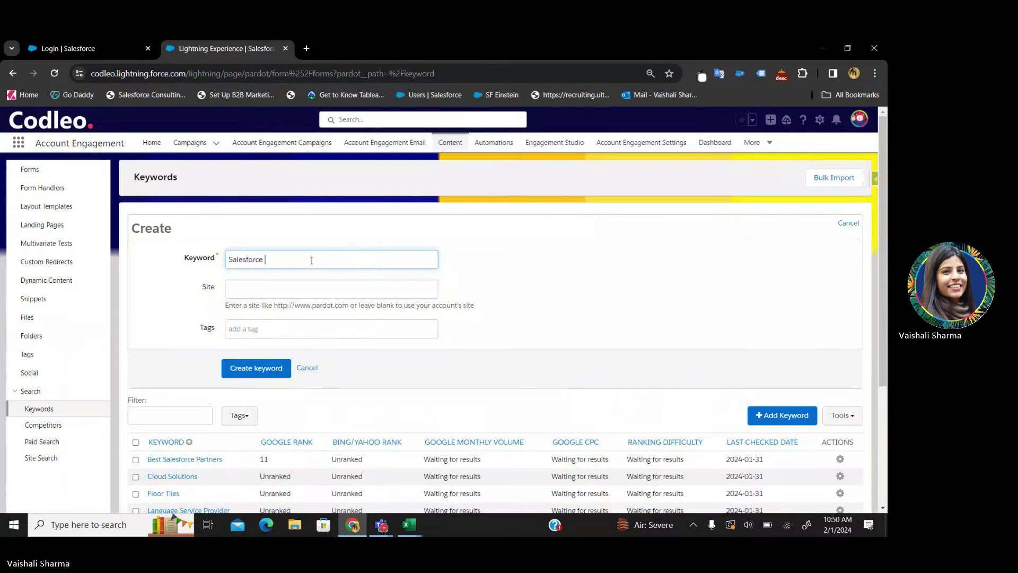
{"action": "type", "text": "Imple"}
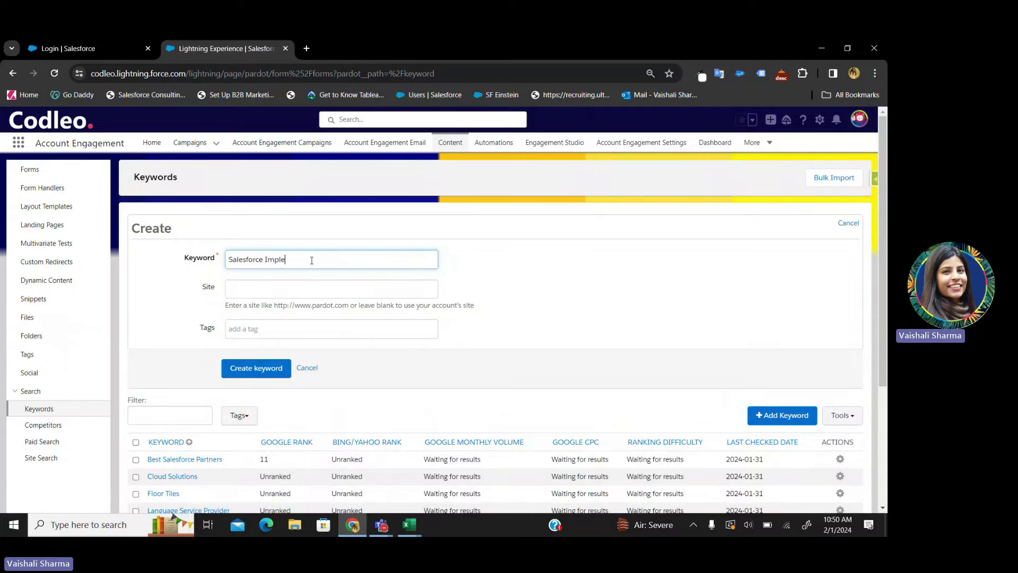
{"action": "type", "text": "mentation Partners"}
{"action": "left_click", "coordinate": [322, 286]}
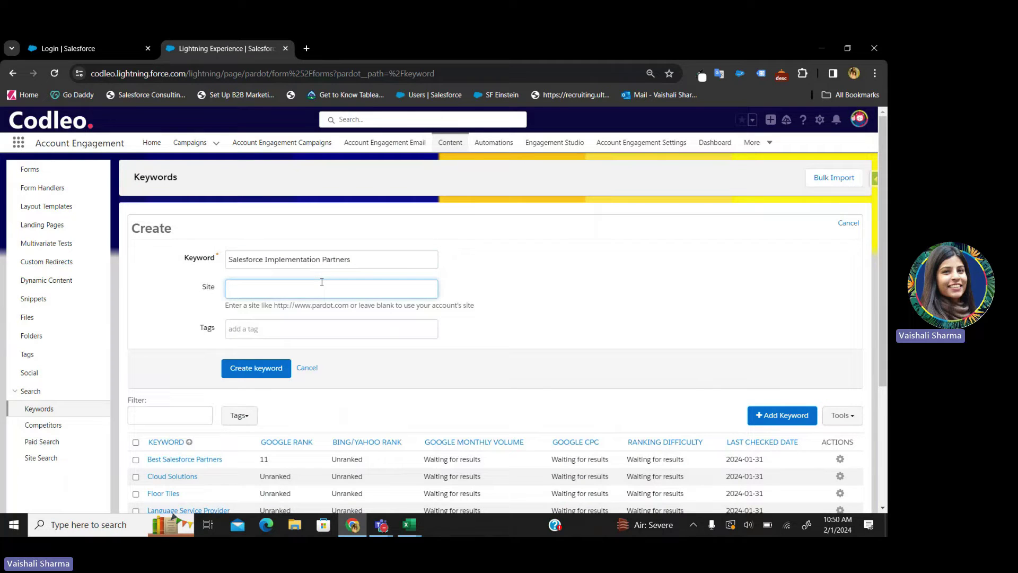
{"action": "type", "text": "www.codleo.com"}
{"action": "left_click", "coordinate": [258, 376]}
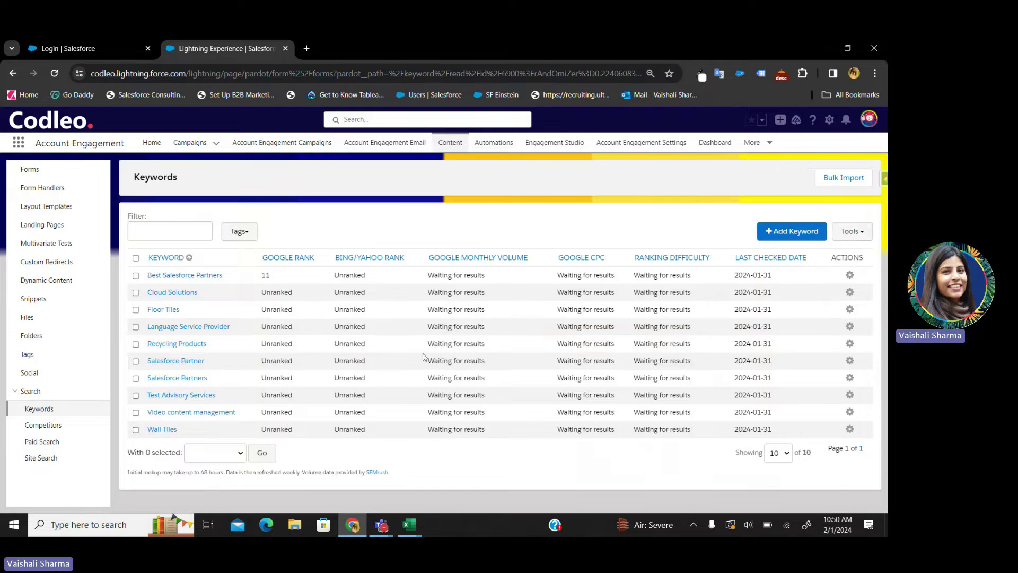
{"action": "scroll", "coordinate": [397, 356], "scroll_direction": "down", "scroll_amount": 2}
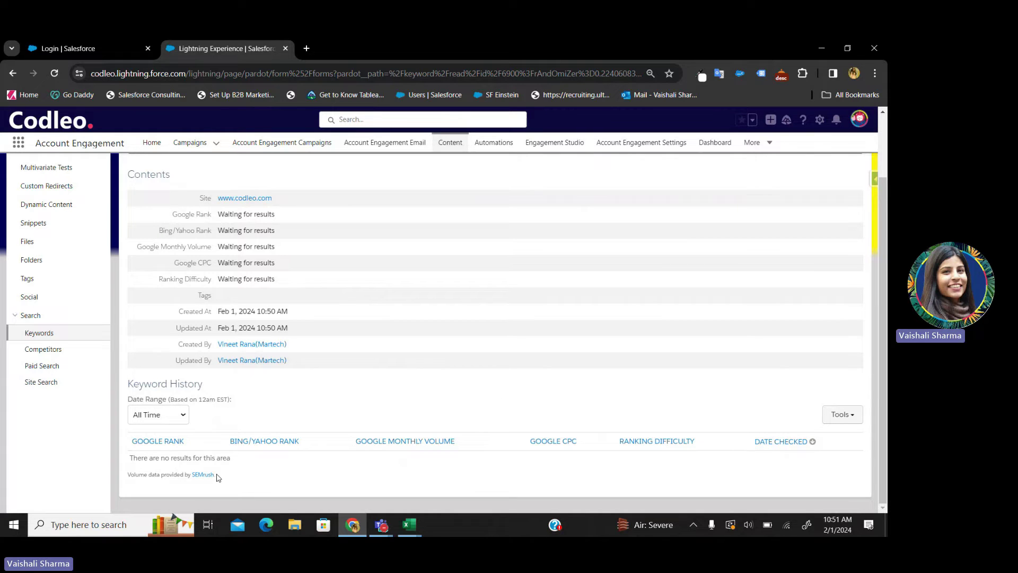
{"action": "left_click_drag", "start_coordinate": [217, 478], "coordinate": [128, 481]}
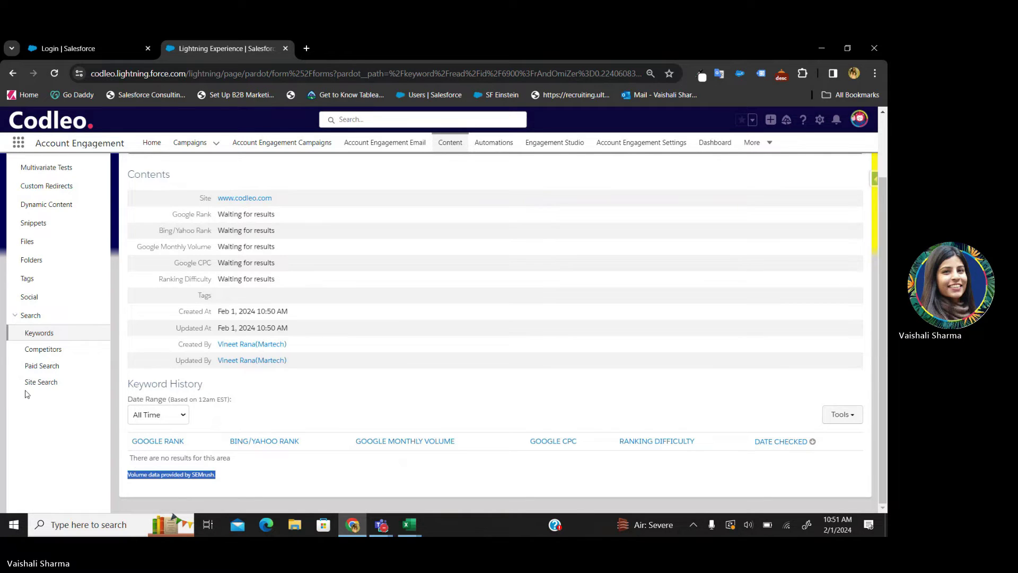
{"action": "left_click", "coordinate": [63, 350]}
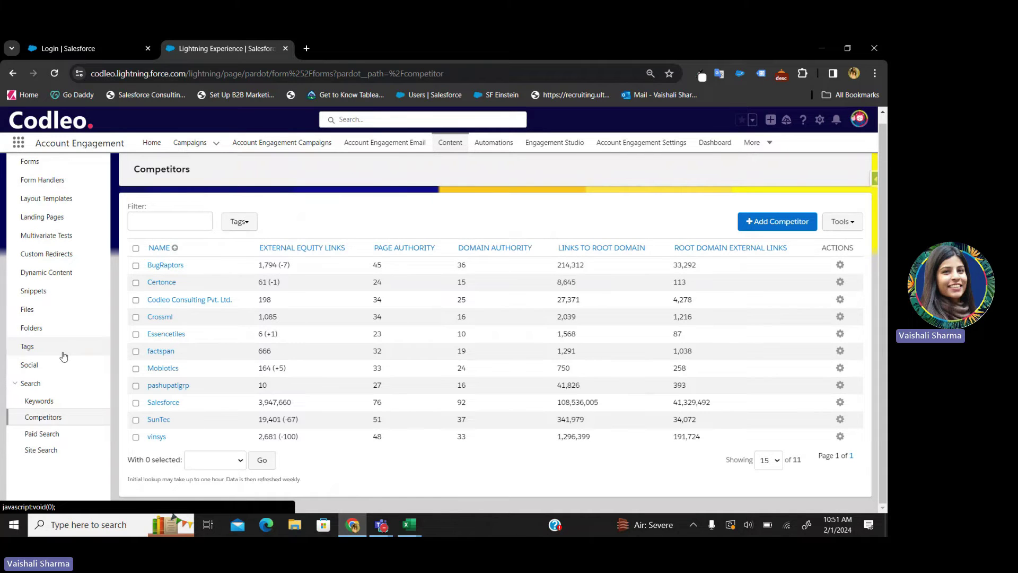
{"action": "left_click", "coordinate": [772, 226]}
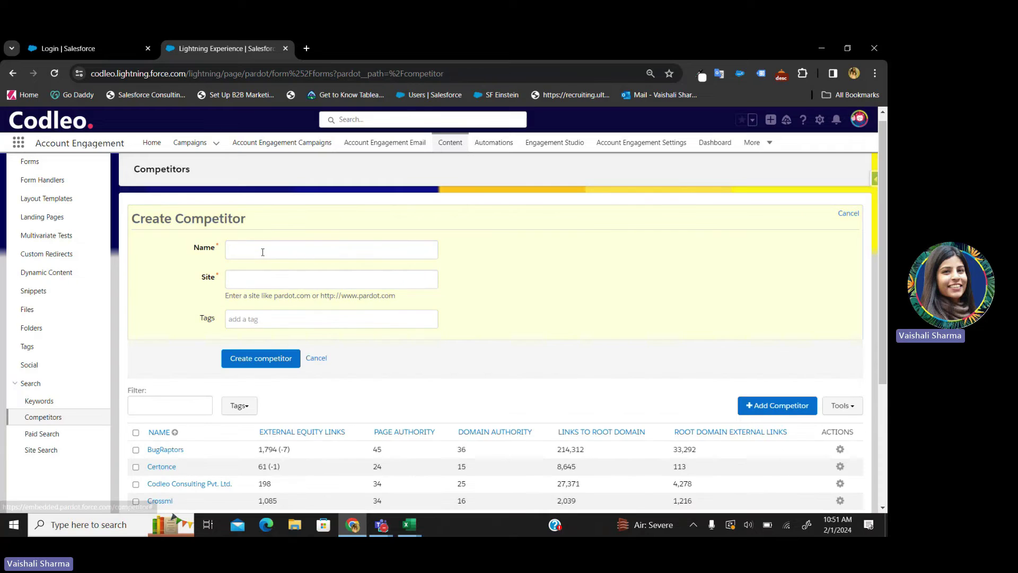
{"action": "left_click", "coordinate": [263, 252]}
{"action": "type", "text": "C"}
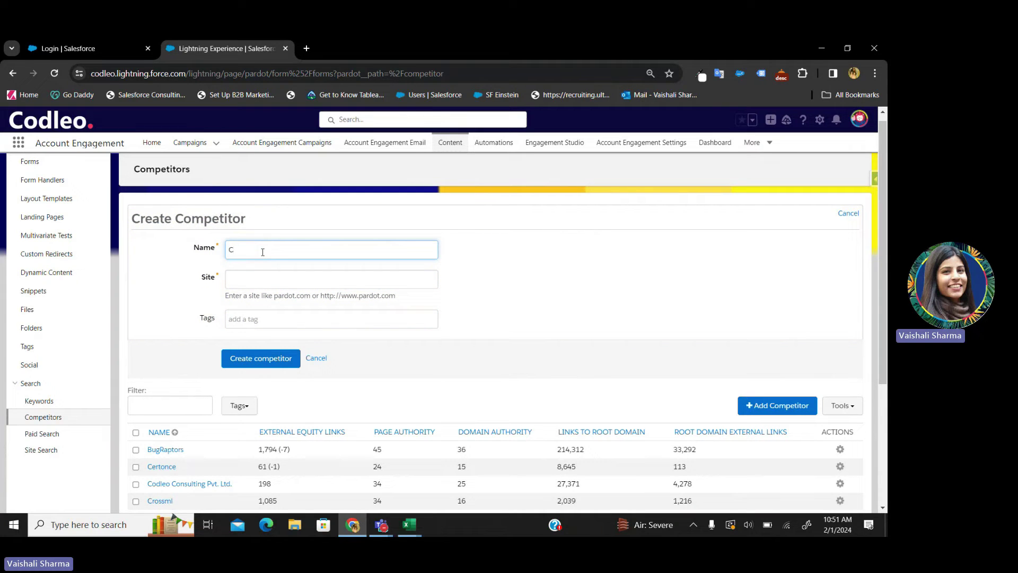
{"action": "type", "text": "odleo "}
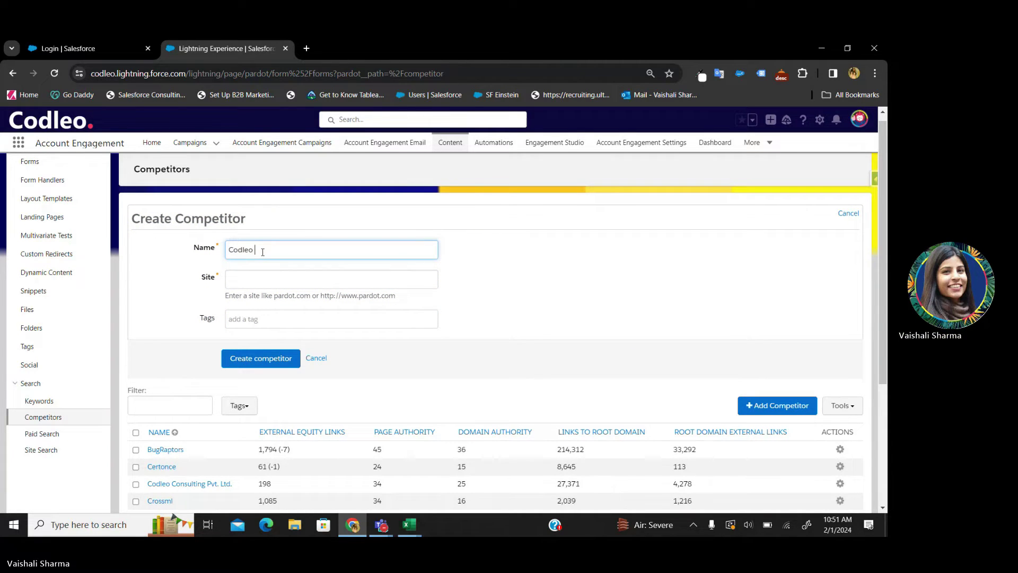
{"action": "type", "text": "Fou"}
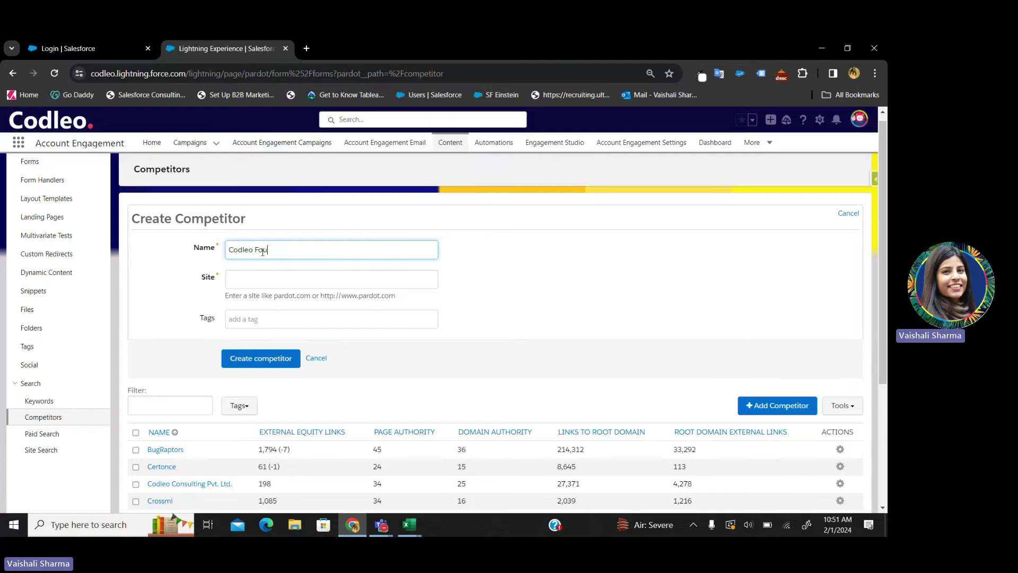
{"action": "type", "text": "ndation"}
{"action": "left_click", "coordinate": [280, 283]}
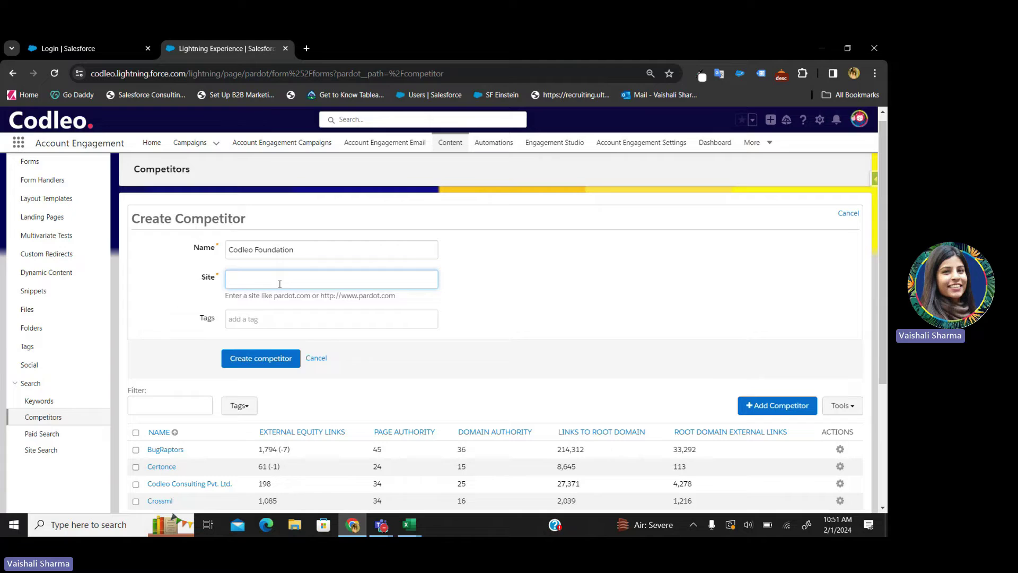
{"action": "type", "text": "www.codleo.org"}
{"action": "left_click", "coordinate": [261, 360]}
Step: Review the new competitor's link and authority metrics and its competitor history
{"action": "scroll", "coordinate": [459, 340], "scroll_direction": "down", "scroll_amount": 1}
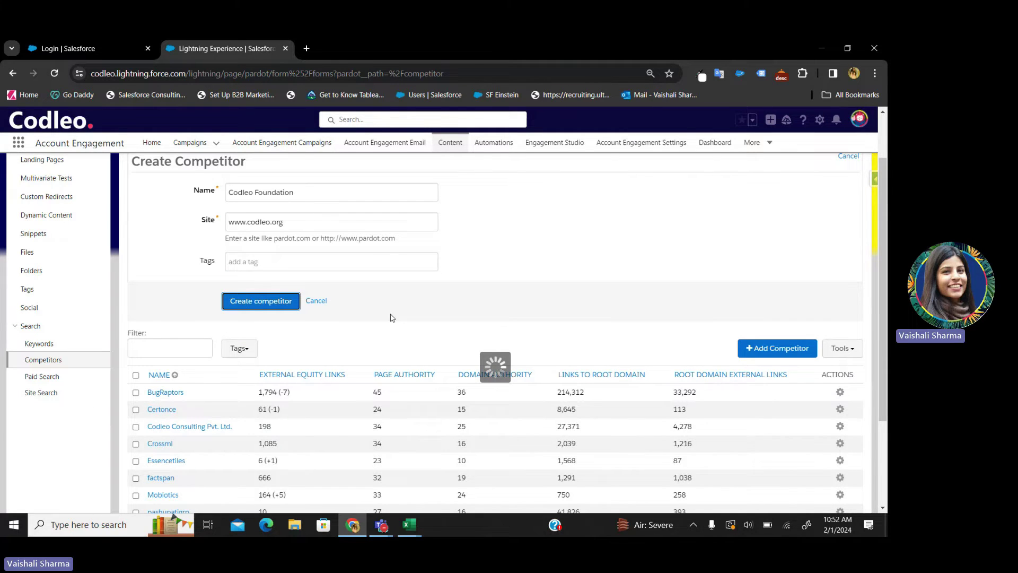
{"action": "scroll", "coordinate": [311, 351], "scroll_direction": "down", "scroll_amount": 2}
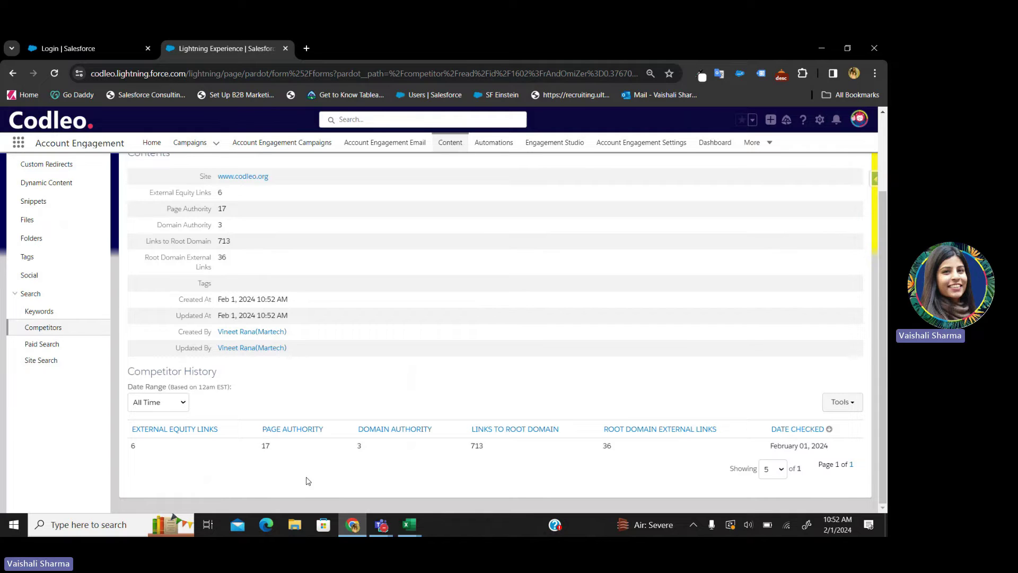
{"action": "scroll", "coordinate": [401, 308], "scroll_direction": "up", "scroll_amount": 1}
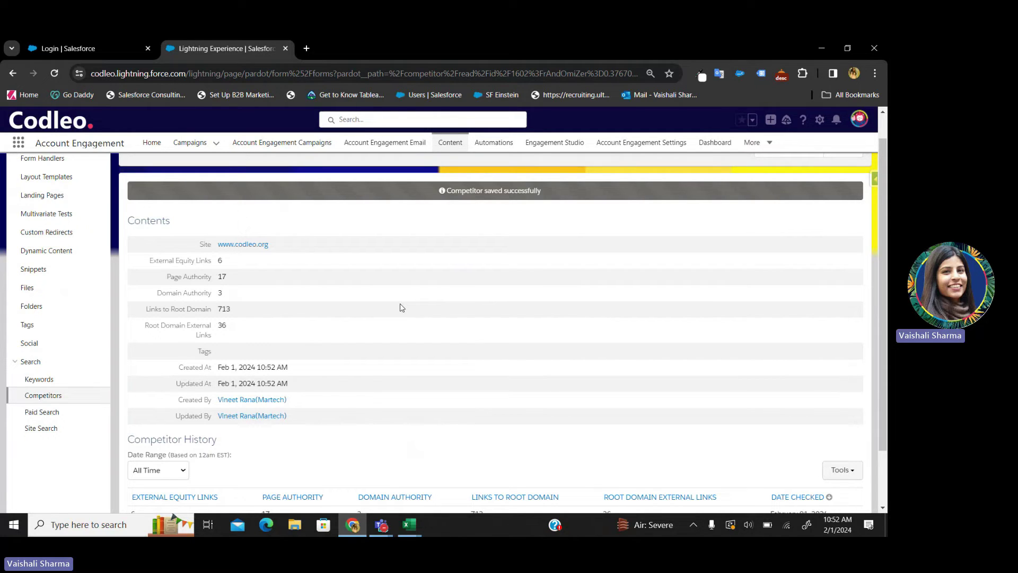
{"action": "scroll", "coordinate": [362, 408], "scroll_direction": "up", "scroll_amount": 1}
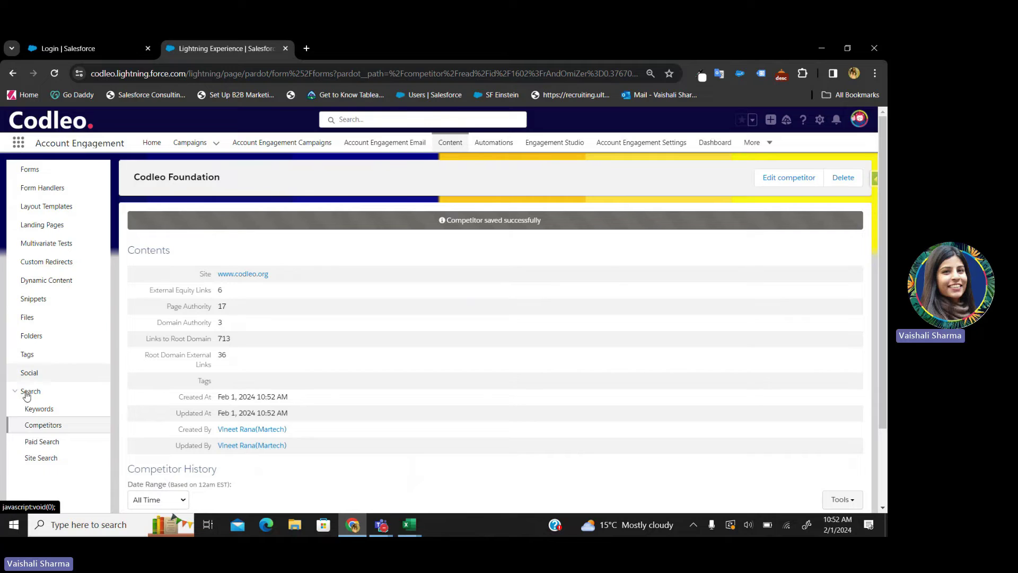
Step: View the social messages and examine the account choices for a new social post, then cancel the post
{"action": "left_click", "coordinate": [42, 373]}
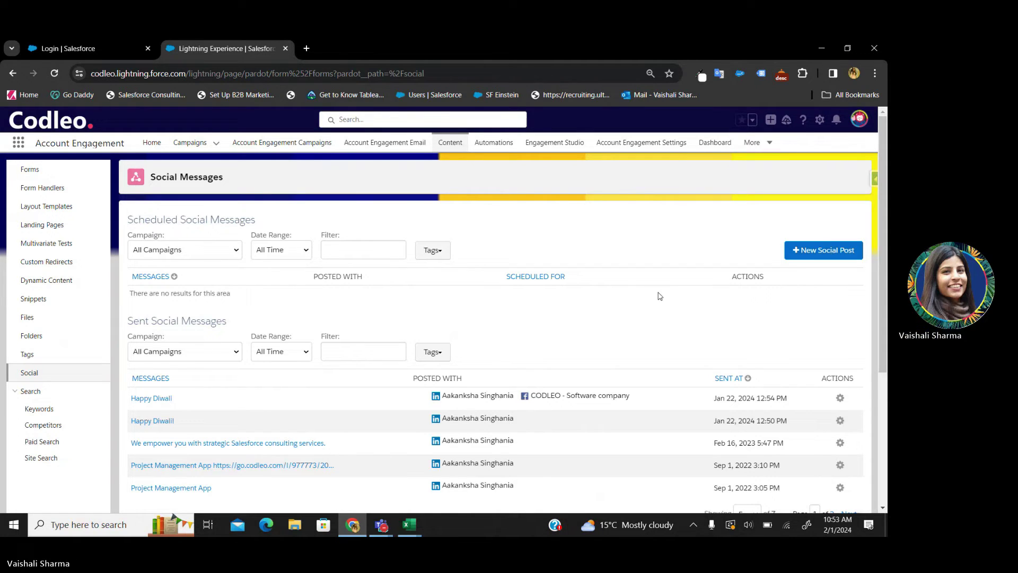
{"action": "left_click", "coordinate": [844, 256]}
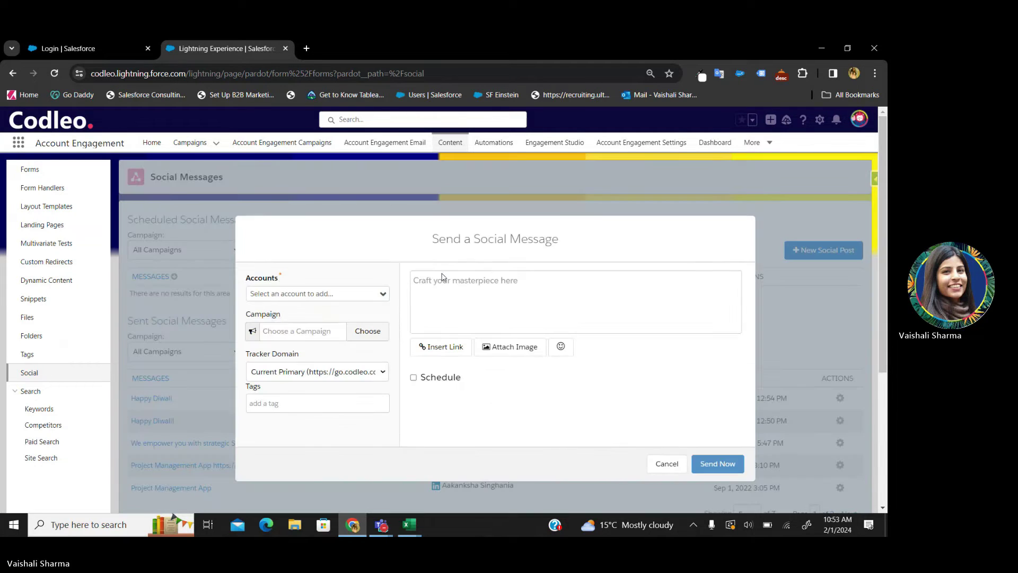
{"action": "left_click", "coordinate": [329, 294]}
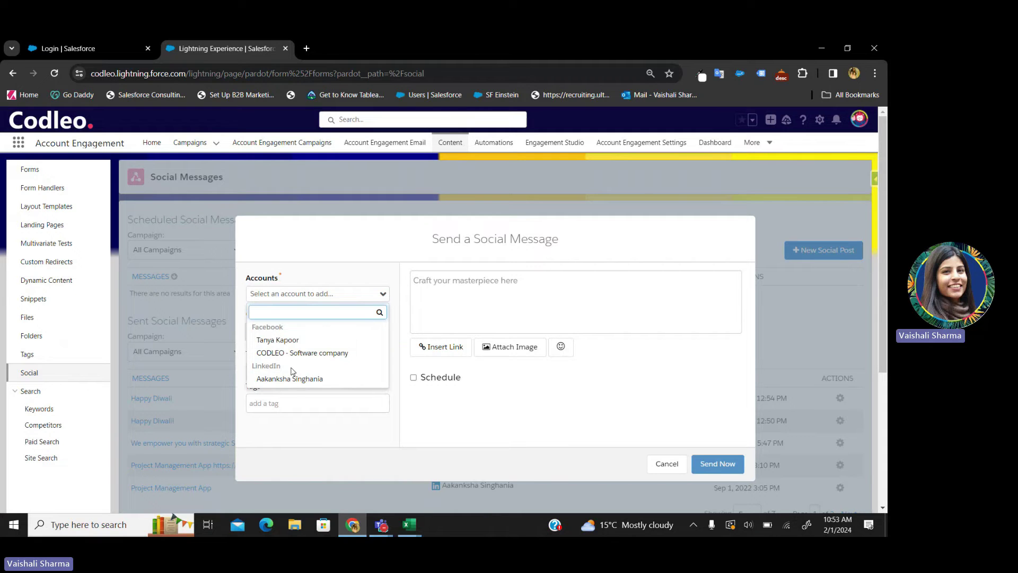
{"action": "left_click", "coordinate": [367, 266]}
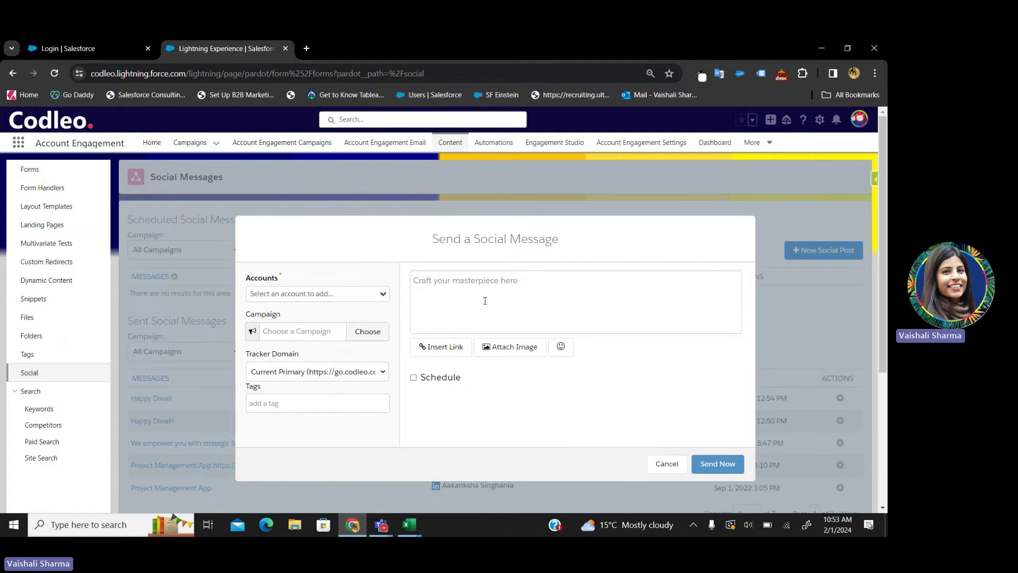
{"action": "left_click", "coordinate": [482, 290]}
{"action": "left_click", "coordinate": [667, 466]}
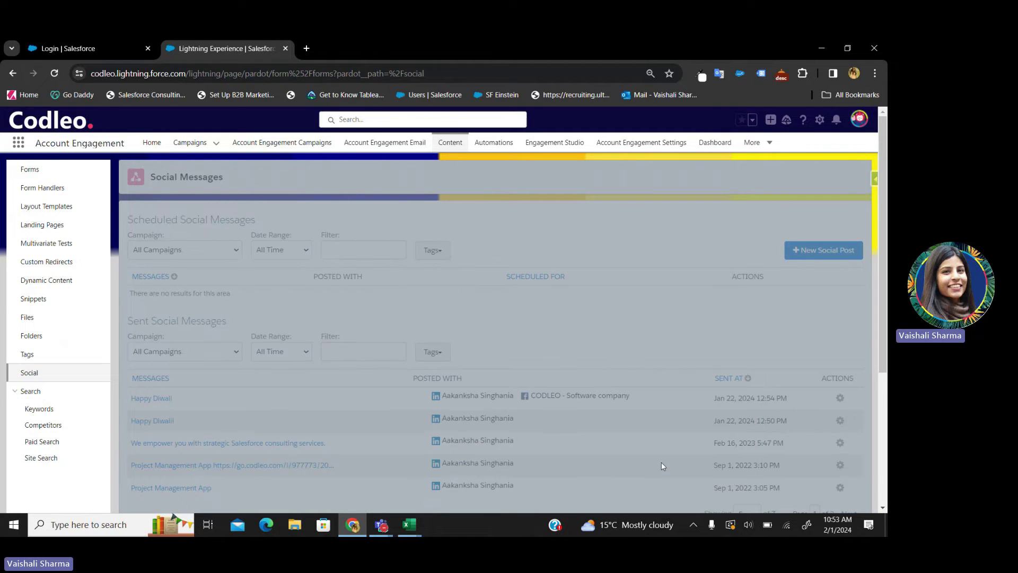
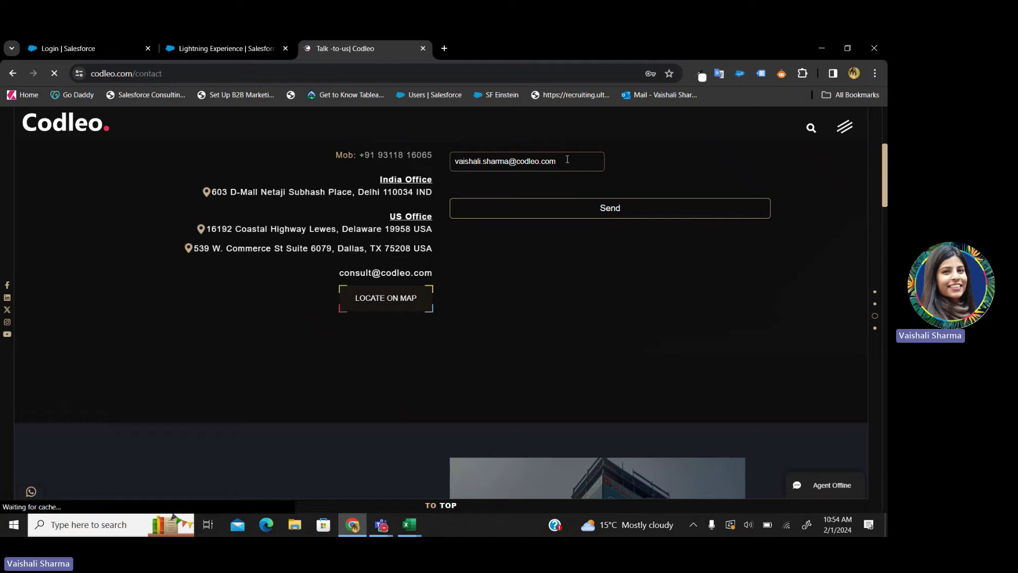
Step: Copy the e-mail address filled in on the Codleo website's contact form and submit the form
{"action": "left_click", "coordinate": [550, 302]}
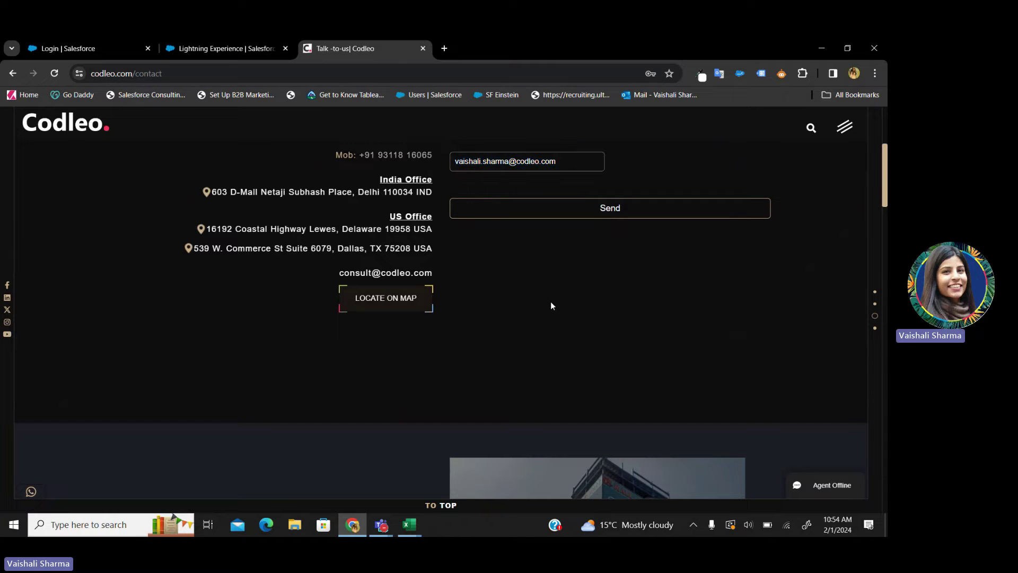
{"action": "left_click_drag", "start_coordinate": [562, 201], "coordinate": [442, 207]}
{"action": "key", "text": "ctrl+c"}
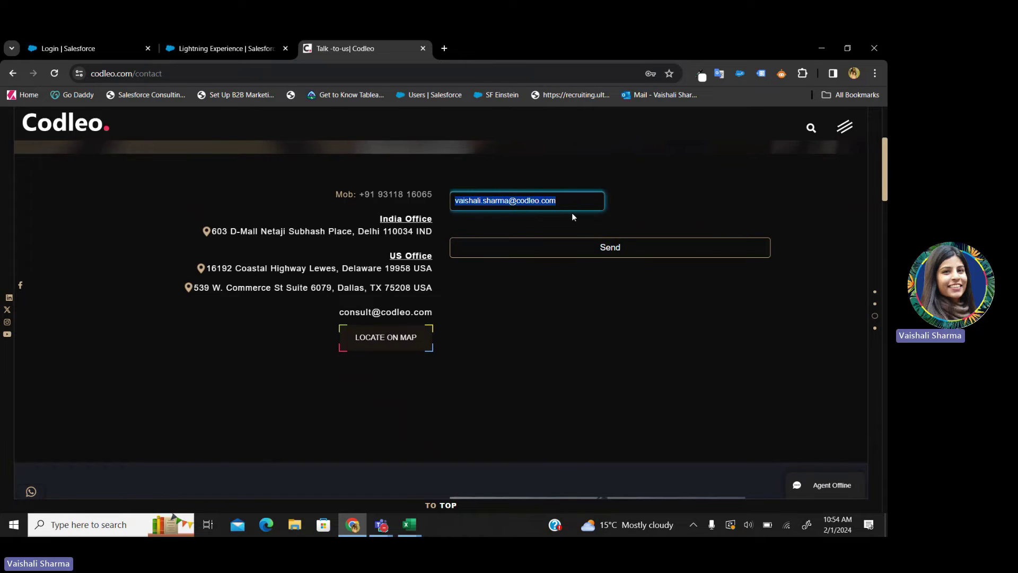
{"action": "left_click", "coordinate": [591, 252]}
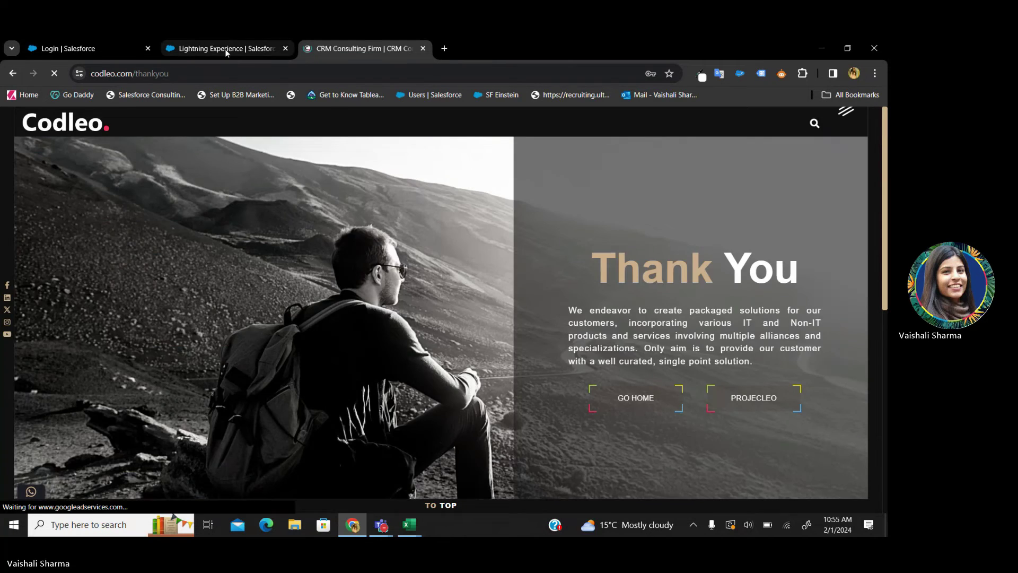
Step: Switch back to Salesforce and open the Account Engagement prospects list
{"action": "left_click", "coordinate": [225, 48]}
{"action": "left_click", "coordinate": [756, 143]}
{"action": "left_click", "coordinate": [724, 186]}
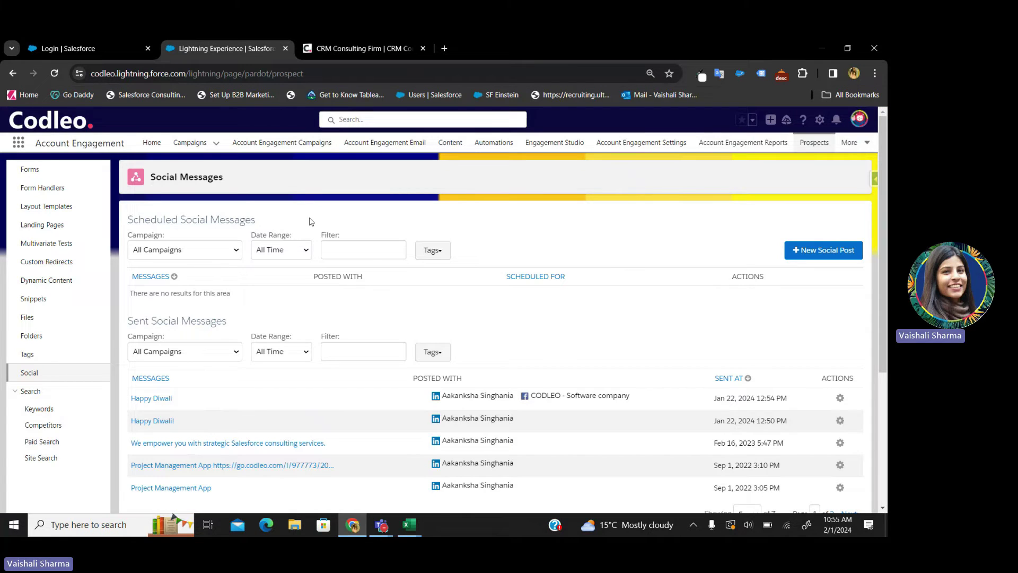
{"action": "scroll", "coordinate": [307, 221], "scroll_direction": "down", "scroll_amount": 1}
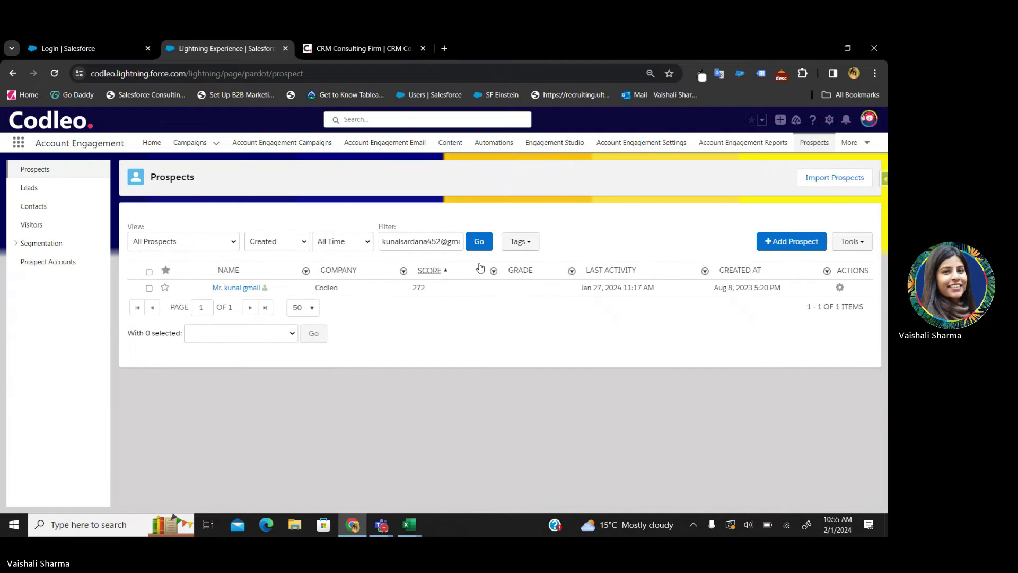
Step: Filter the prospects by the copied e-mail address and open the prospect from Codleo Consulting Pvt Ltd
{"action": "left_click", "coordinate": [420, 241]}
{"action": "triple_click", "coordinate": [419, 241]}
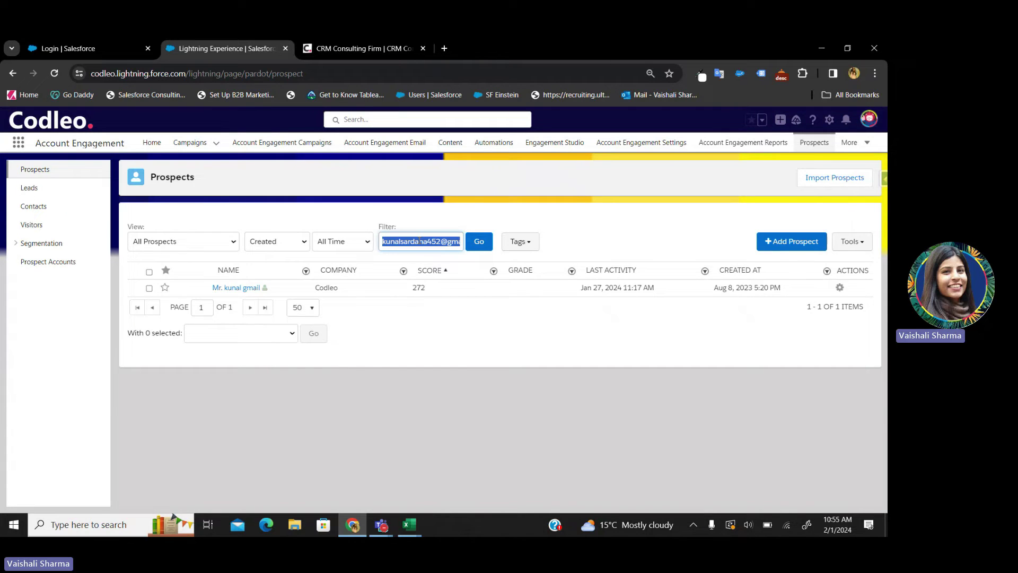
{"action": "key", "text": "ctrl+v"}
{"action": "left_click", "coordinate": [478, 248]}
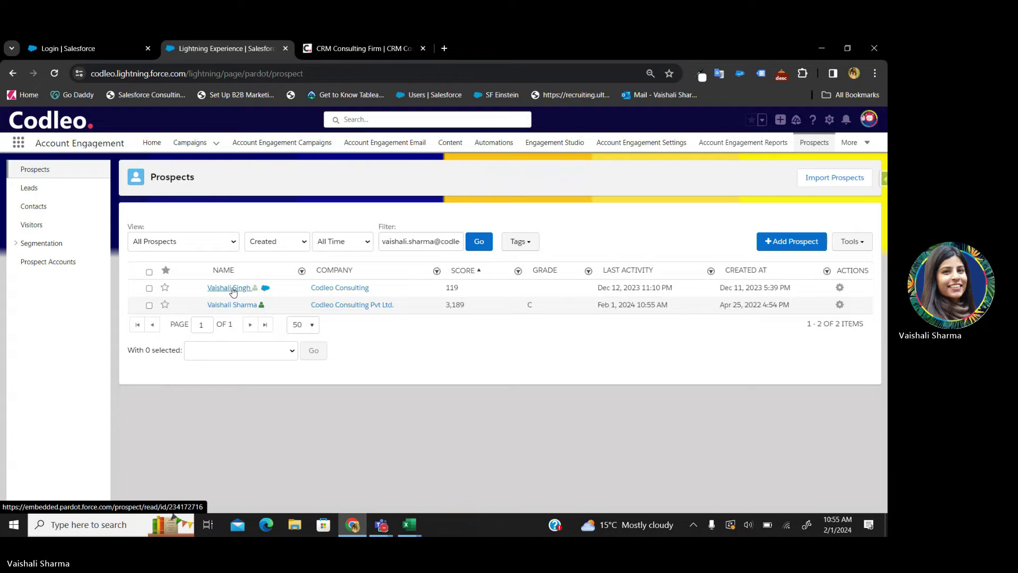
{"action": "left_click", "coordinate": [232, 305]}
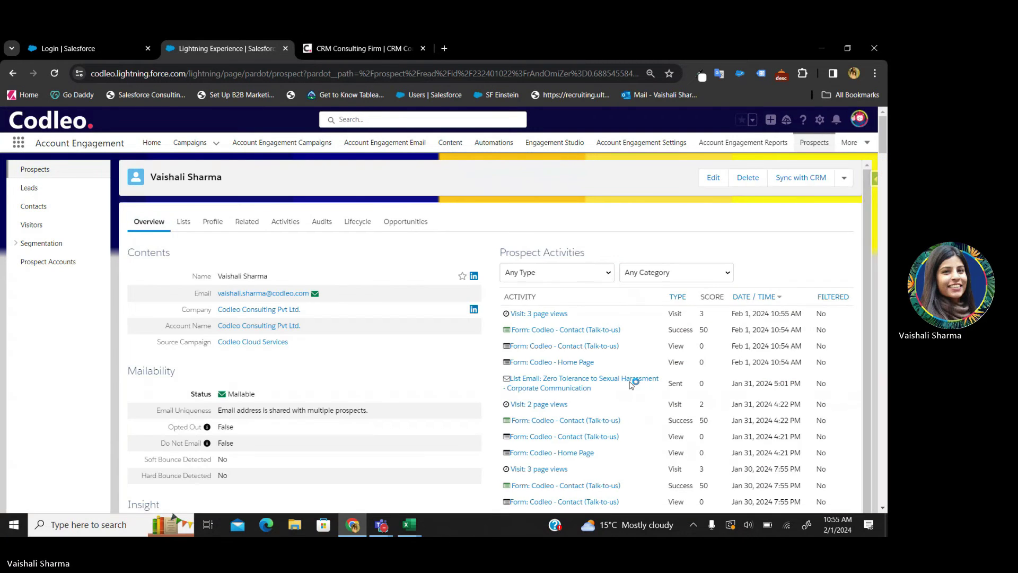
Step: Open the prospect's latest website visit from the activities and examine the pages viewed and the time spent on each
{"action": "mouse_move", "coordinate": [631, 385]}
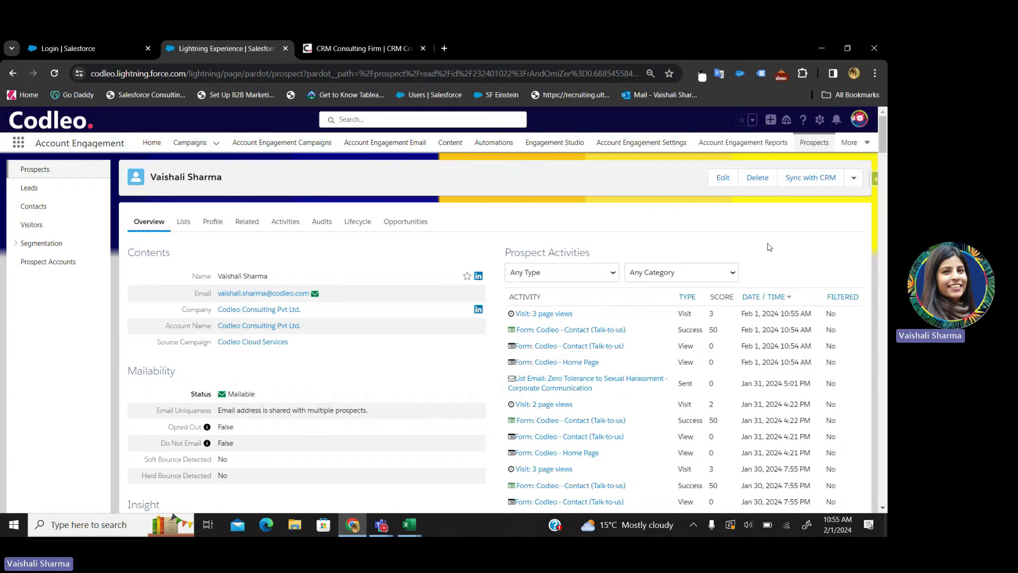
{"action": "mouse_move", "coordinate": [537, 335]}
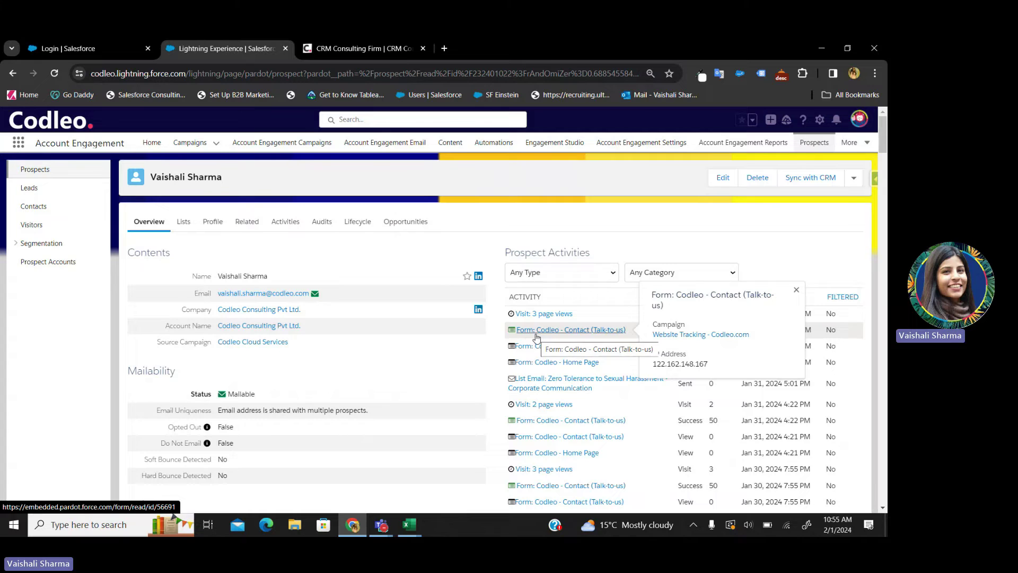
{"action": "mouse_move", "coordinate": [533, 317]}
{"action": "scroll", "coordinate": [533, 317], "scroll_direction": "down", "scroll_amount": 1}
{"action": "left_click", "coordinate": [533, 303]}
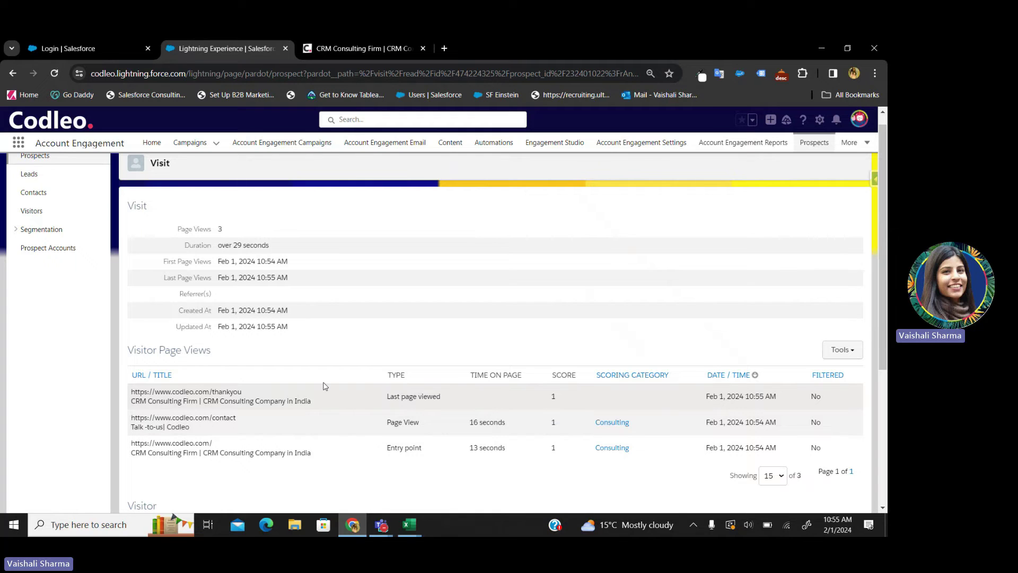
{"action": "scroll", "coordinate": [337, 414], "scroll_direction": "down", "scroll_amount": 1}
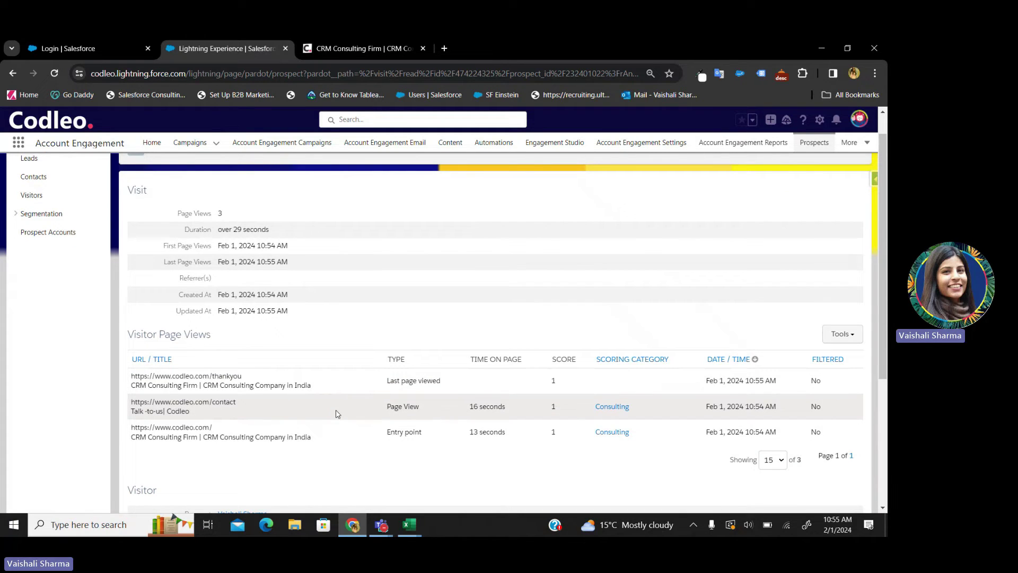
{"action": "triple_click", "coordinate": [487, 432]}
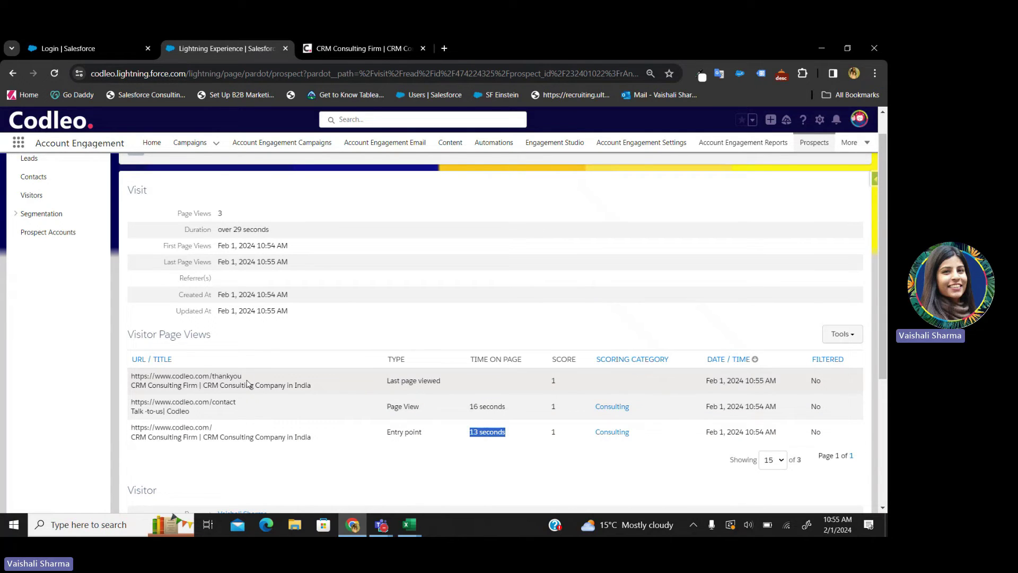
Step: Examine the visitor details of this visit, including the traffic sources such as Google Natural Search
{"action": "scroll", "coordinate": [452, 412], "scroll_direction": "down", "scroll_amount": 3}
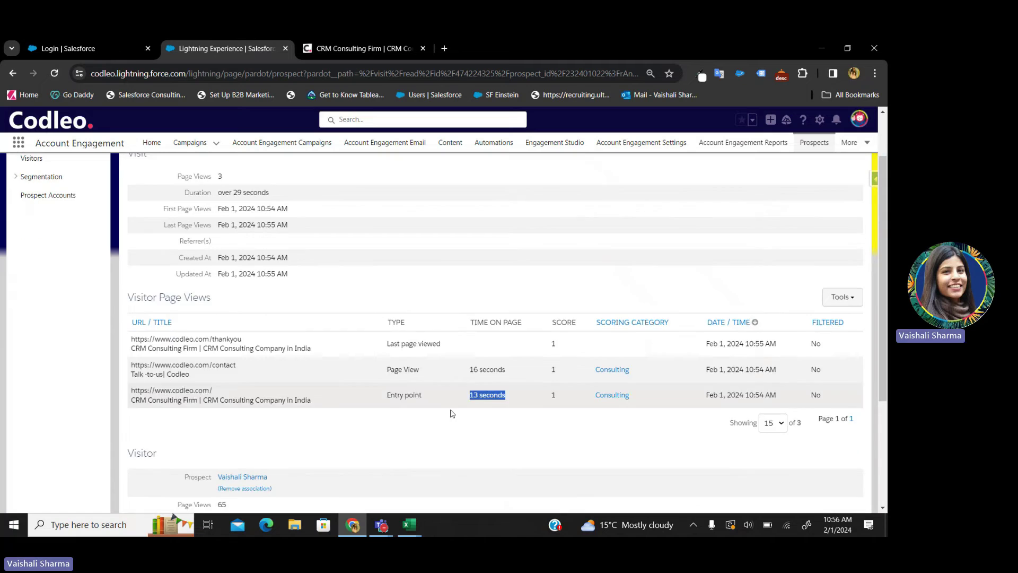
{"action": "scroll", "coordinate": [508, 418], "scroll_direction": "down", "scroll_amount": 1}
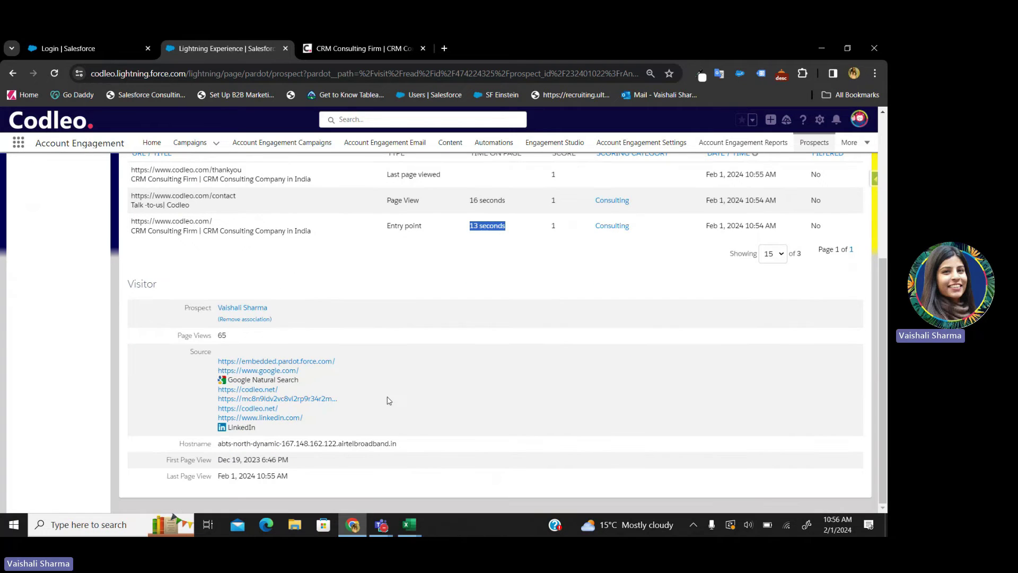
{"action": "left_click_drag", "start_coordinate": [307, 381], "coordinate": [229, 379]}
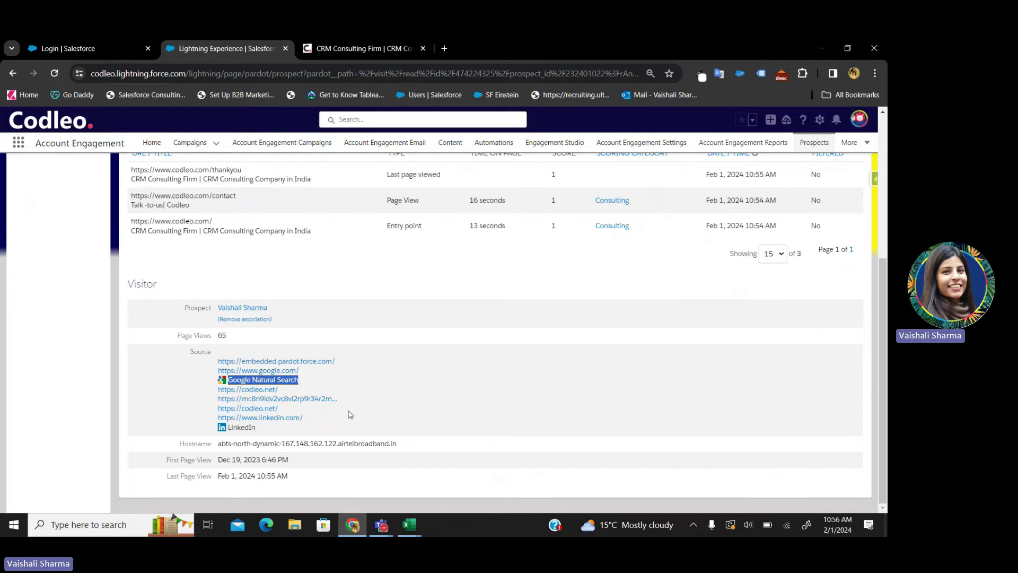
{"action": "scroll", "coordinate": [347, 413], "scroll_direction": "up", "scroll_amount": 1}
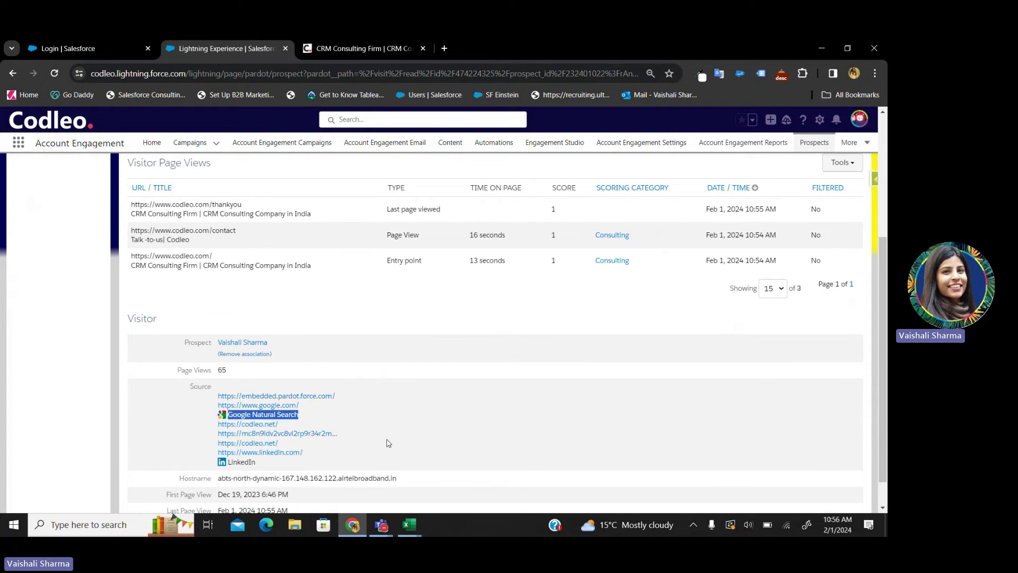
{"action": "scroll", "coordinate": [387, 443], "scroll_direction": "down", "scroll_amount": 1}
{"action": "scroll", "coordinate": [388, 443], "scroll_direction": "up", "scroll_amount": 5}
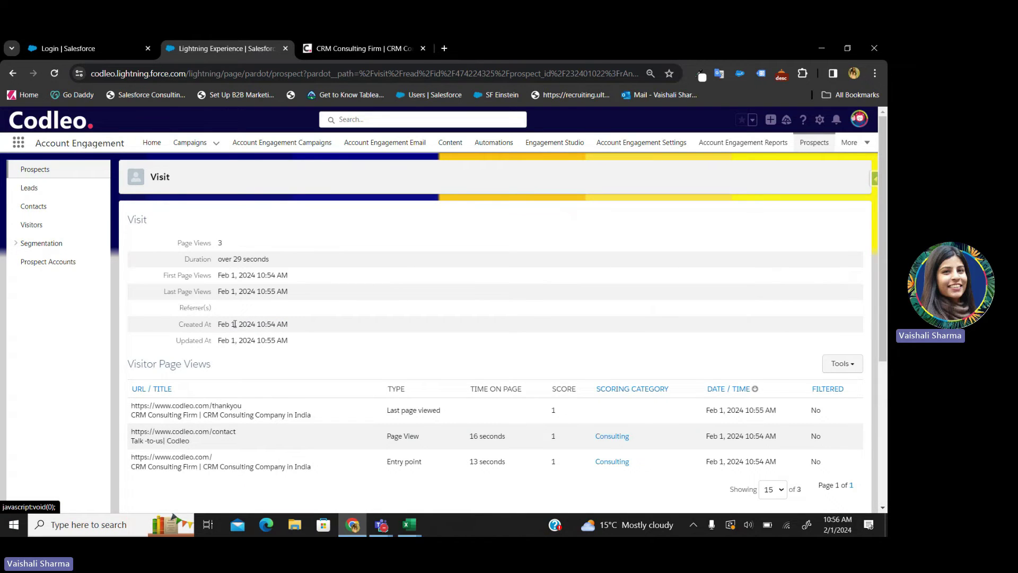
Step: Return to the associated prospect's record and examine the scores given for form submissions, page visits and email opens
{"action": "scroll", "coordinate": [242, 306], "scroll_direction": "down", "scroll_amount": 5}
{"action": "left_click", "coordinate": [242, 307]}
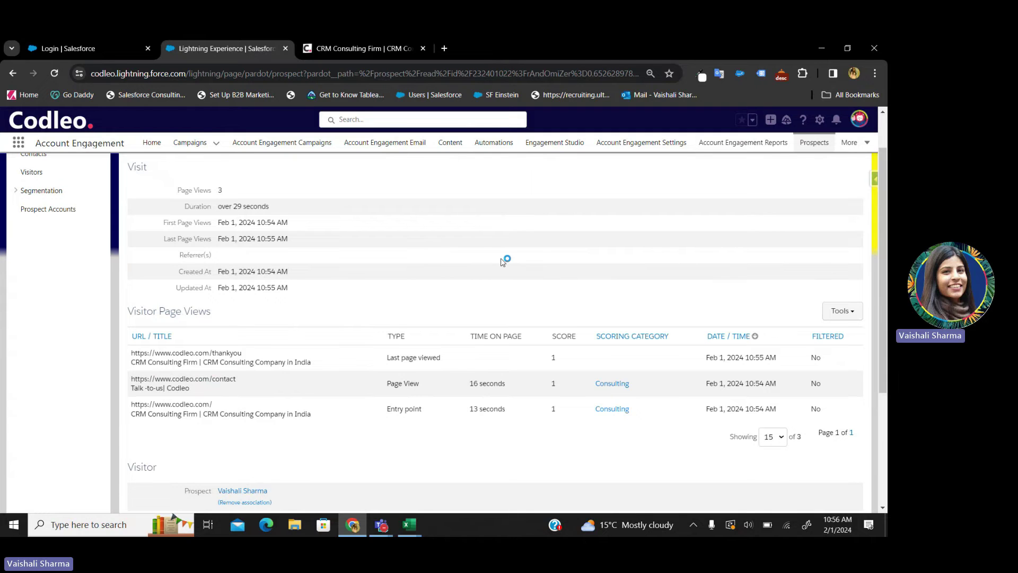
{"action": "scroll", "coordinate": [751, 196], "scroll_direction": "down", "scroll_amount": 1}
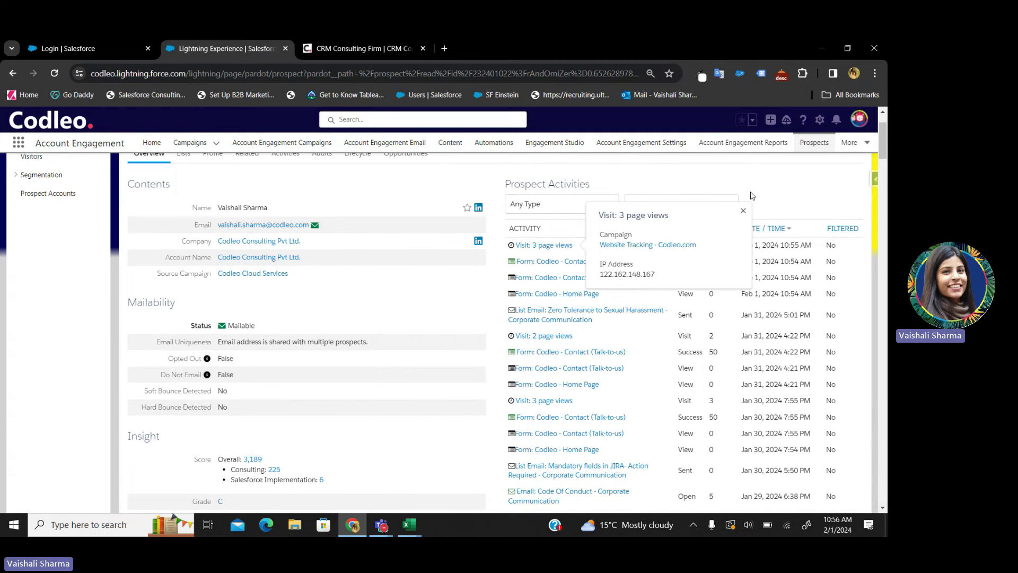
{"action": "scroll", "coordinate": [751, 195], "scroll_direction": "down", "scroll_amount": 1}
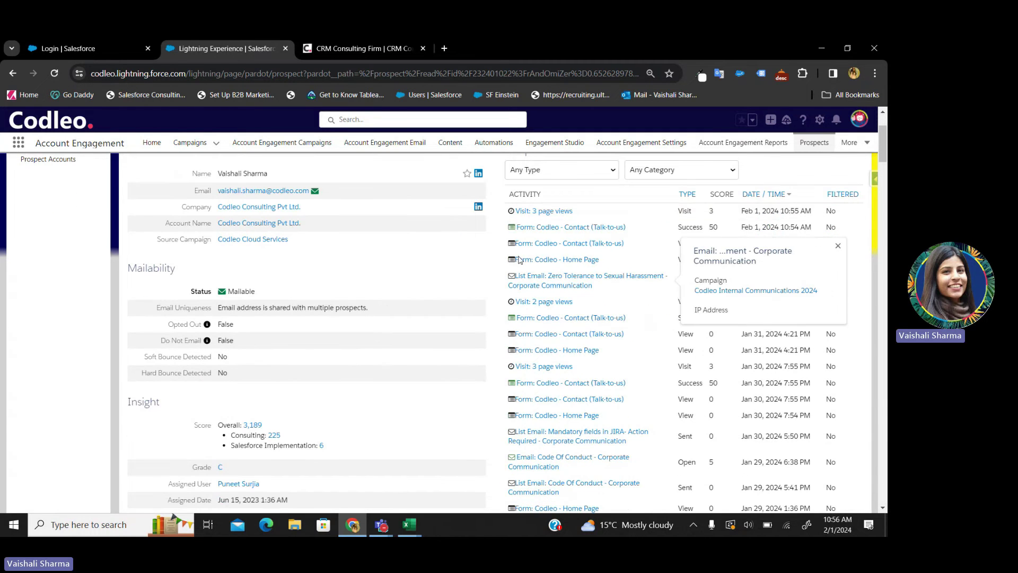
{"action": "double_click", "coordinate": [713, 228]}
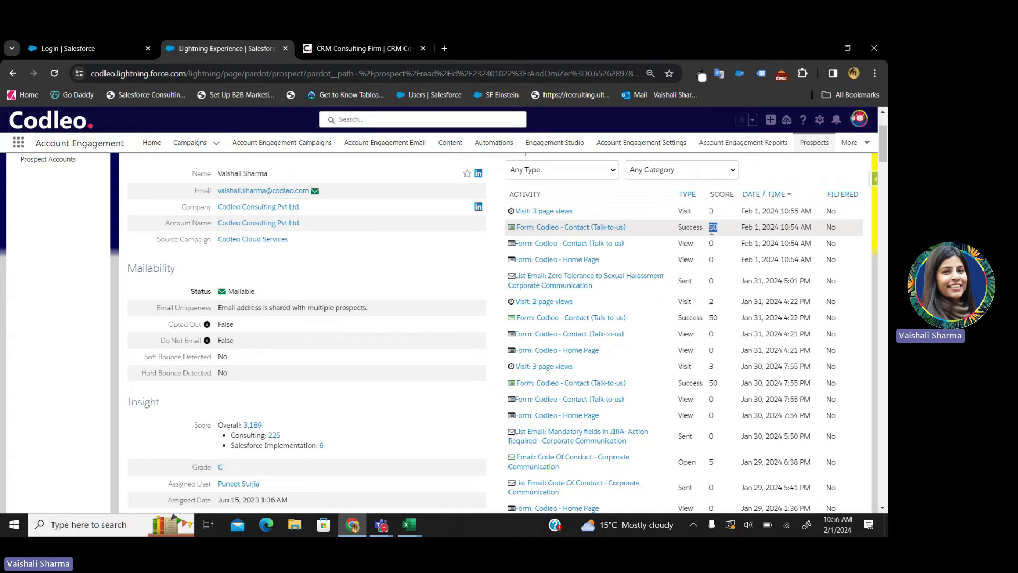
{"action": "scroll", "coordinate": [713, 230], "scroll_direction": "down", "scroll_amount": 1}
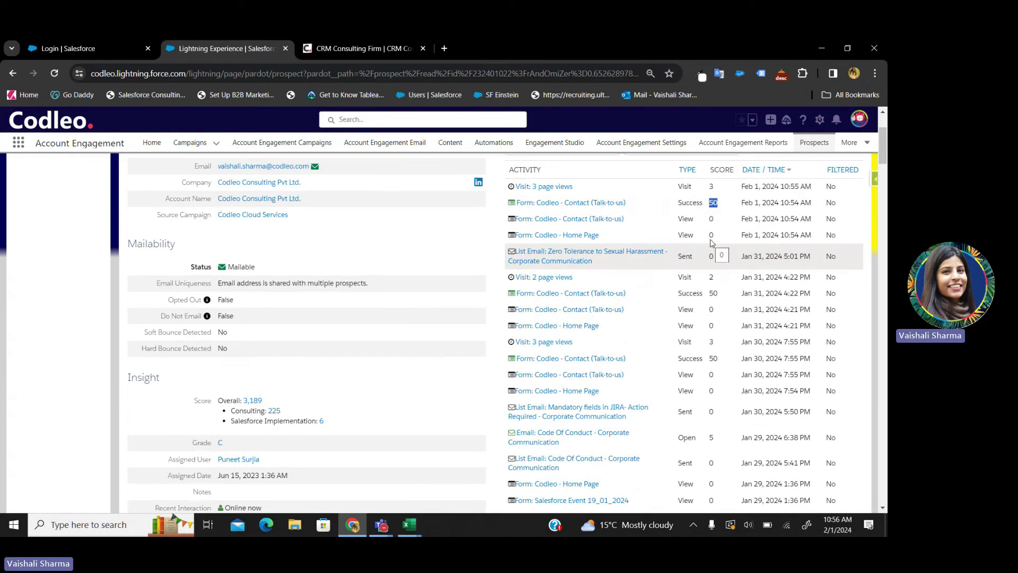
{"action": "double_click", "coordinate": [710, 278]}
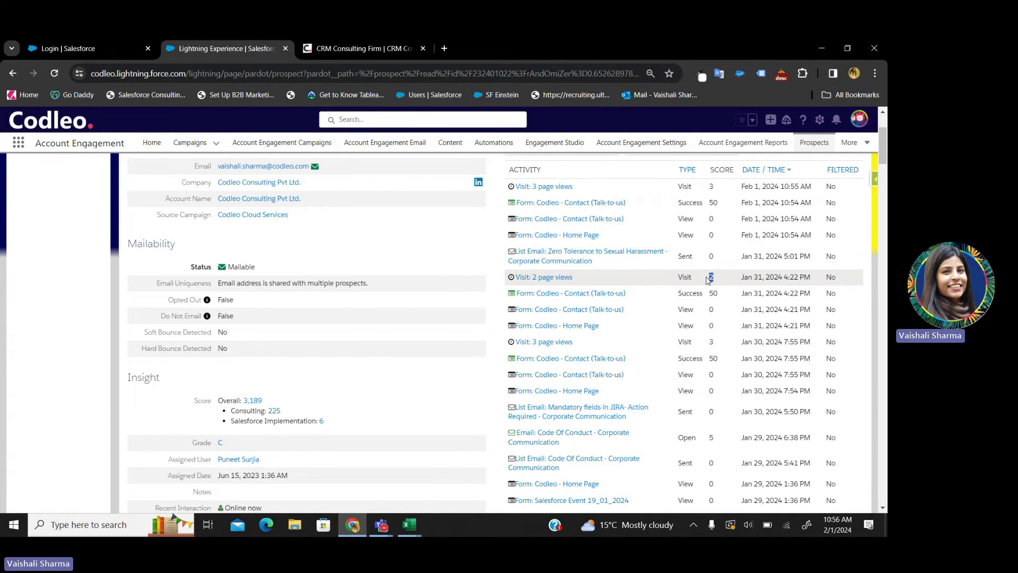
{"action": "scroll", "coordinate": [707, 279], "scroll_direction": "down", "scroll_amount": 5}
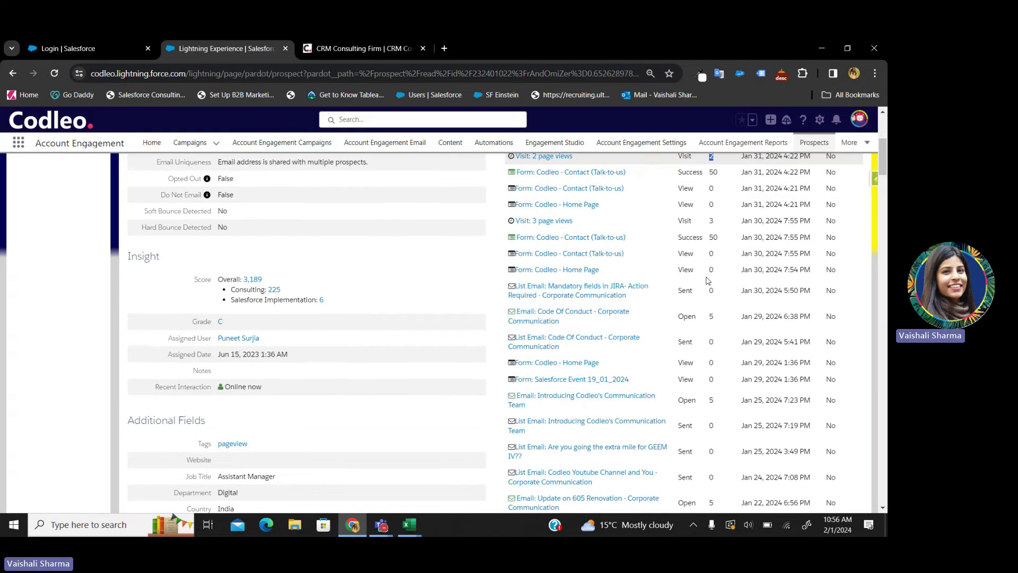
{"action": "double_click", "coordinate": [710, 316]}
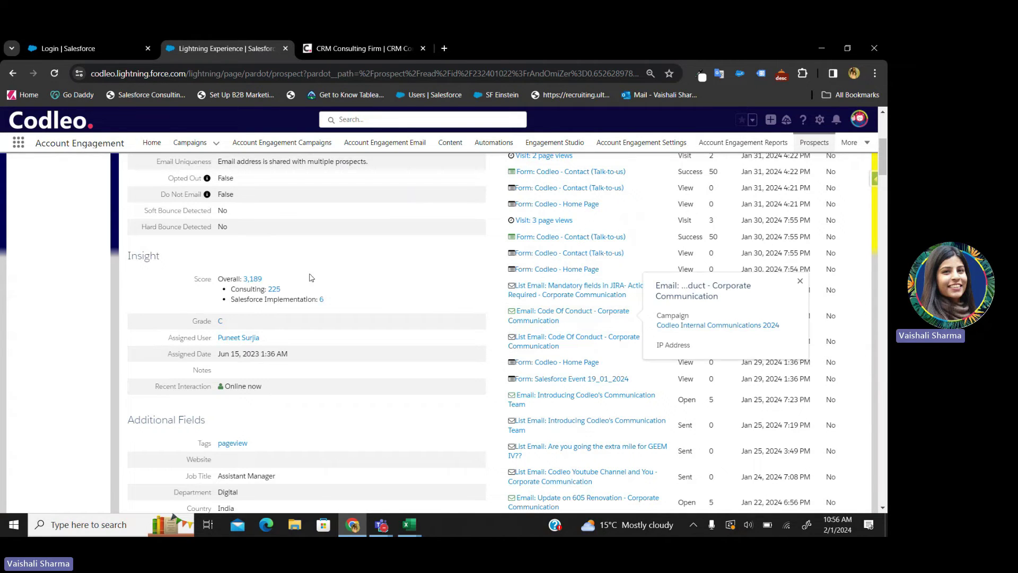
Step: Examine the prospect's overall score in the Insight section and the additional fields, including job title, source and comments
{"action": "left_click_drag", "start_coordinate": [263, 279], "coordinate": [242, 279]}
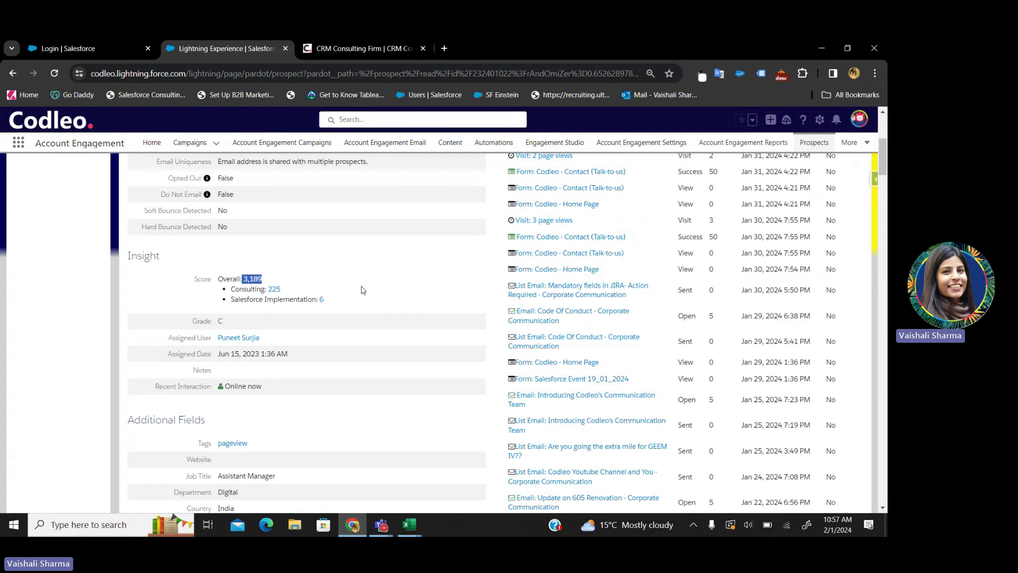
{"action": "scroll", "coordinate": [363, 290], "scroll_direction": "down", "scroll_amount": 5}
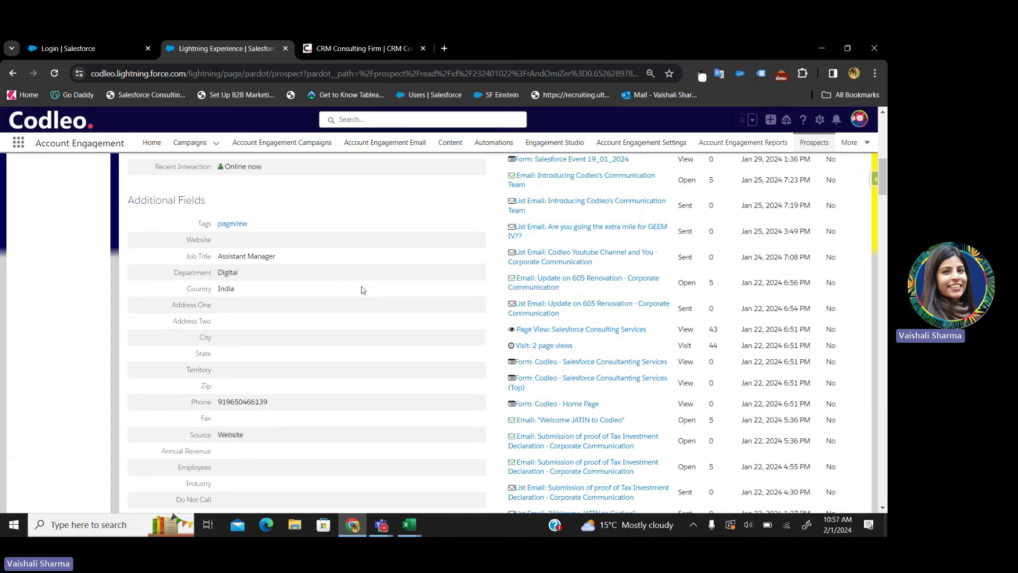
{"action": "scroll", "coordinate": [307, 241], "scroll_direction": "down", "scroll_amount": 1}
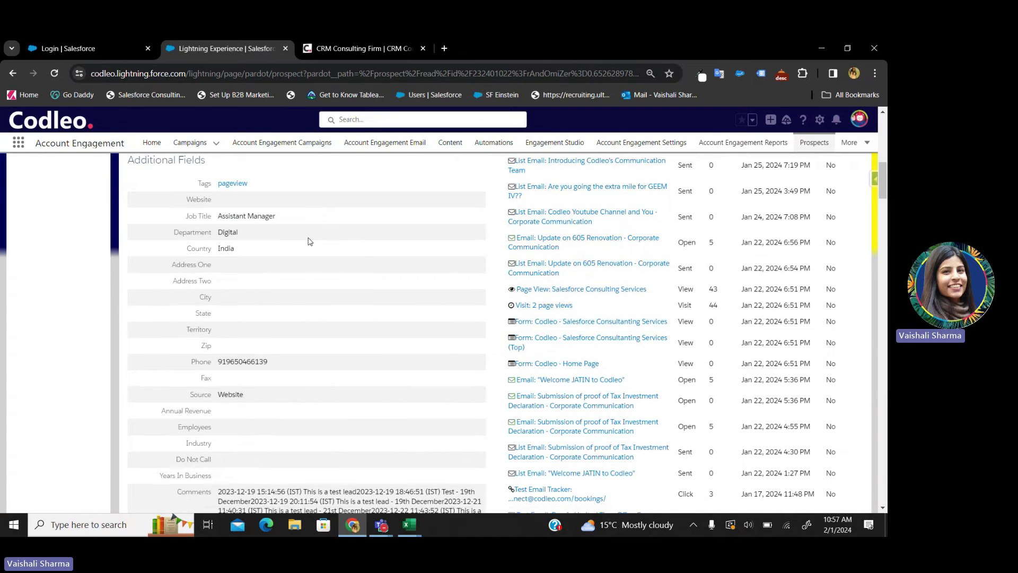
{"action": "left_click_drag", "start_coordinate": [288, 205], "coordinate": [229, 202]}
{"action": "scroll", "coordinate": [265, 231], "scroll_direction": "down", "scroll_amount": 1}
{"action": "scroll", "coordinate": [265, 232], "scroll_direction": "down", "scroll_amount": 4}
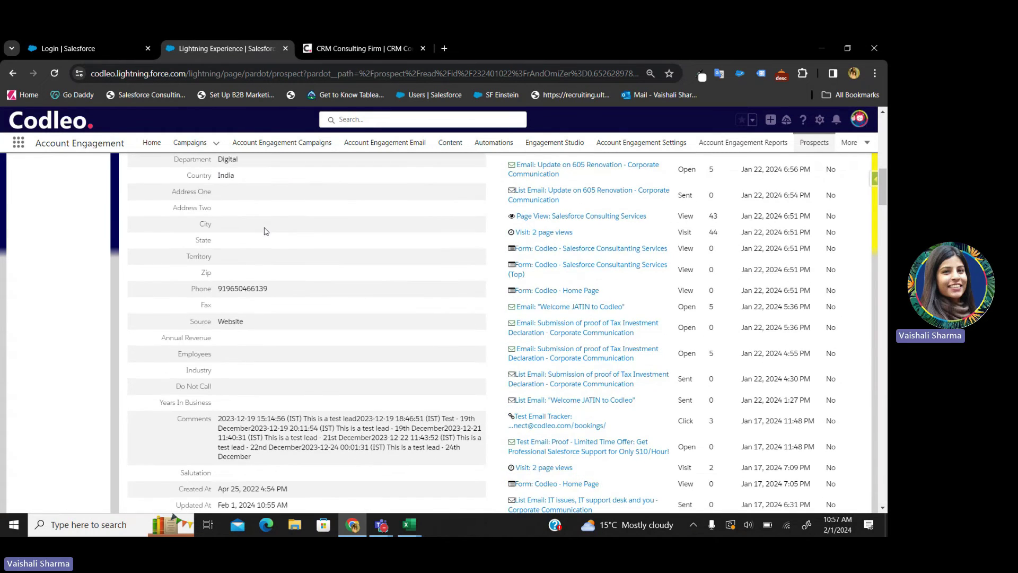
{"action": "scroll", "coordinate": [296, 301], "scroll_direction": "down", "scroll_amount": 4}
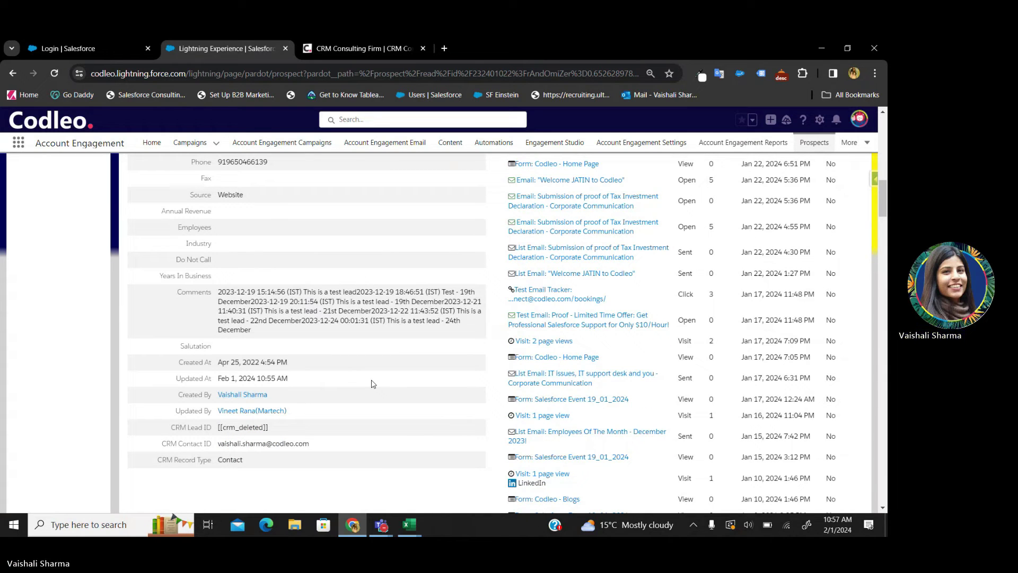
{"action": "scroll", "coordinate": [373, 383], "scroll_direction": "up", "scroll_amount": 10}
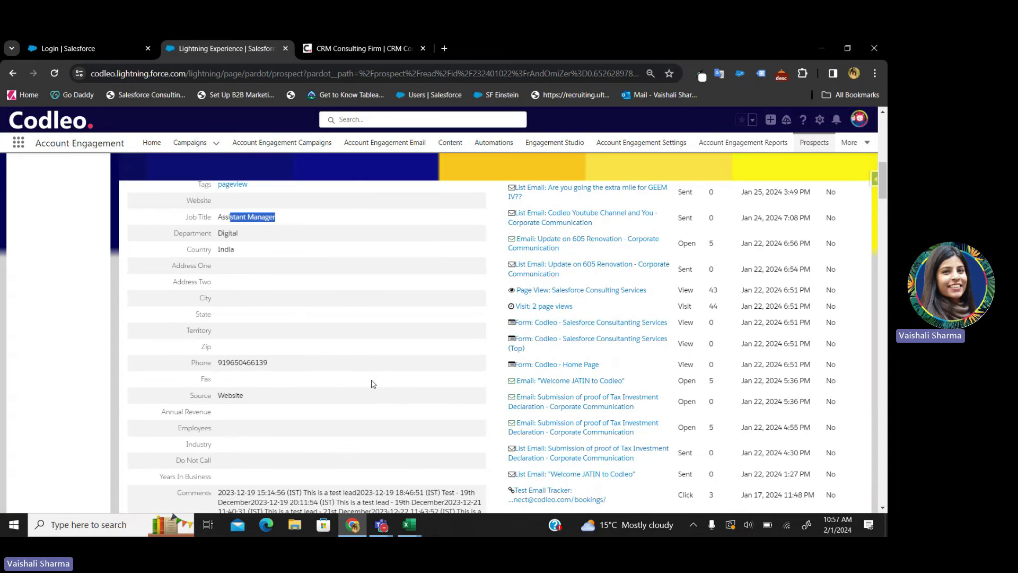
{"action": "scroll", "coordinate": [374, 384], "scroll_direction": "up", "scroll_amount": 10}
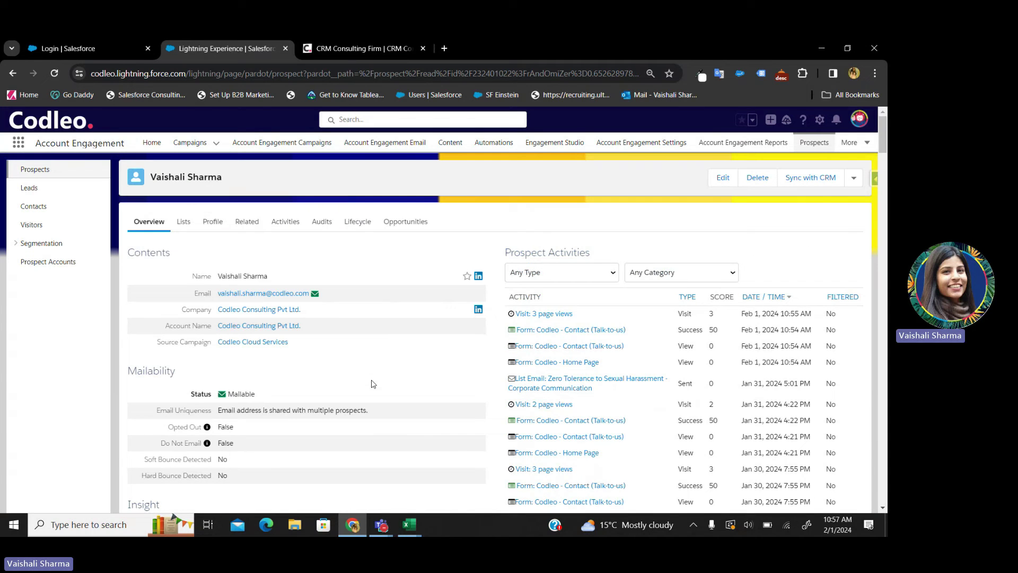
Step: Open the Visitors page and examine today's page view and new visitor charts
{"action": "left_click", "coordinate": [24, 228]}
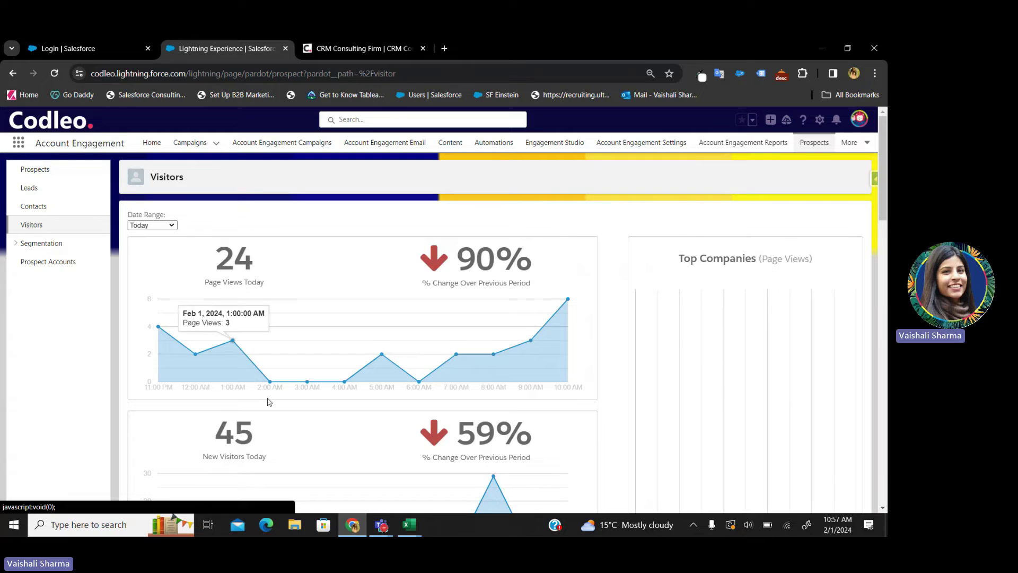
{"action": "scroll", "coordinate": [267, 402], "scroll_direction": "down", "scroll_amount": 1}
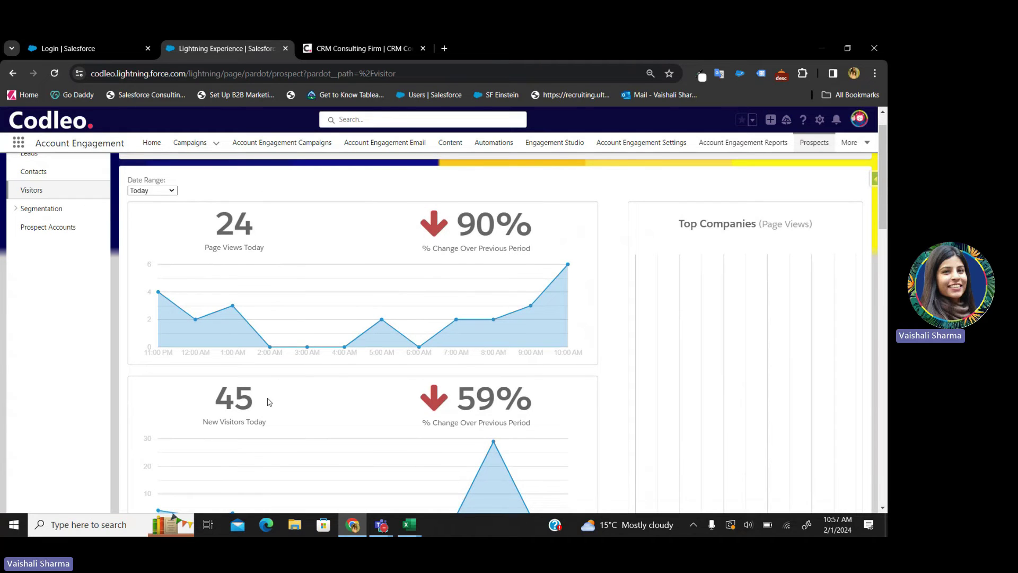
{"action": "scroll", "coordinate": [366, 372], "scroll_direction": "down", "scroll_amount": 1}
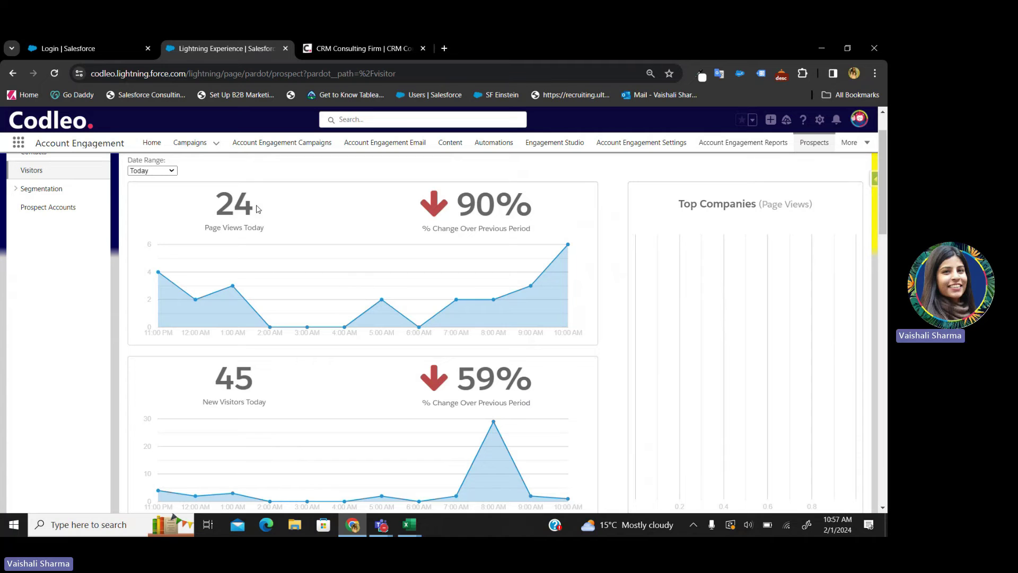
{"action": "left_click_drag", "start_coordinate": [260, 209], "coordinate": [222, 204]}
{"action": "scroll", "coordinate": [319, 238], "scroll_direction": "down", "scroll_amount": 3}
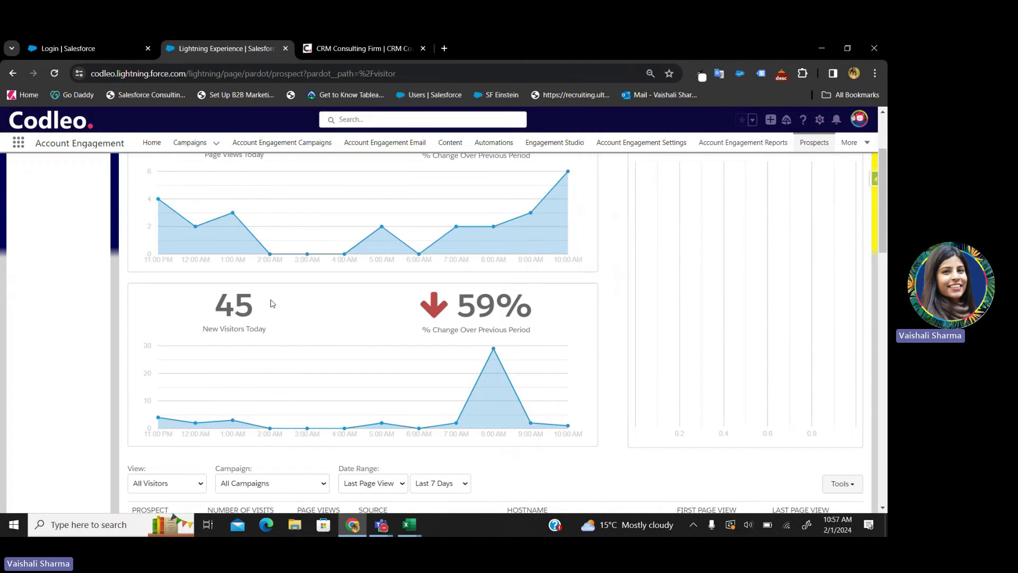
{"action": "left_click_drag", "start_coordinate": [263, 310], "coordinate": [208, 310]}
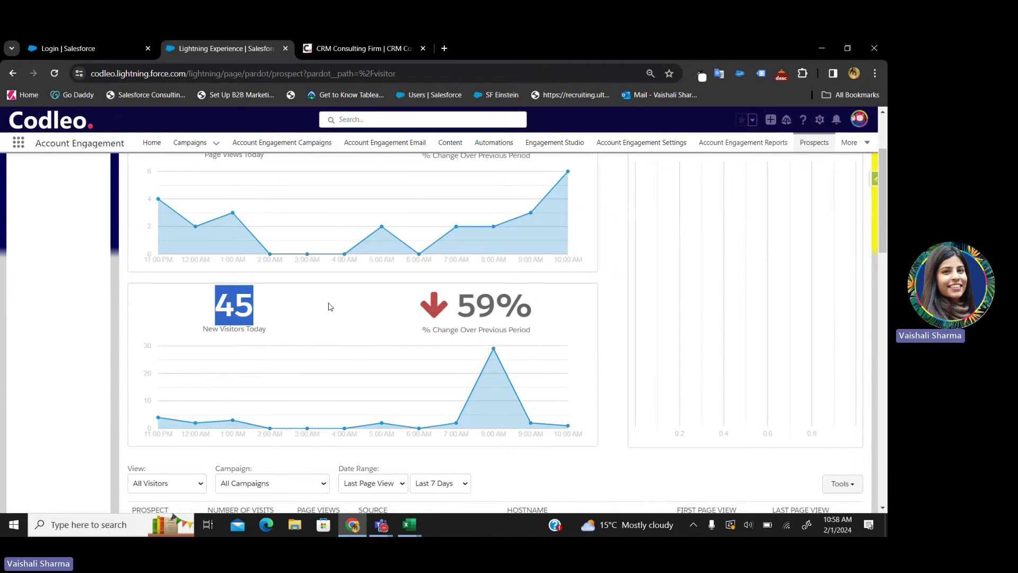
Step: Examine the visitor list, including each visitor's visits, page views, source, hostname and first and last page view
{"action": "scroll", "coordinate": [330, 306], "scroll_direction": "down", "scroll_amount": 3}
{"action": "scroll", "coordinate": [329, 307], "scroll_direction": "down", "scroll_amount": 10}
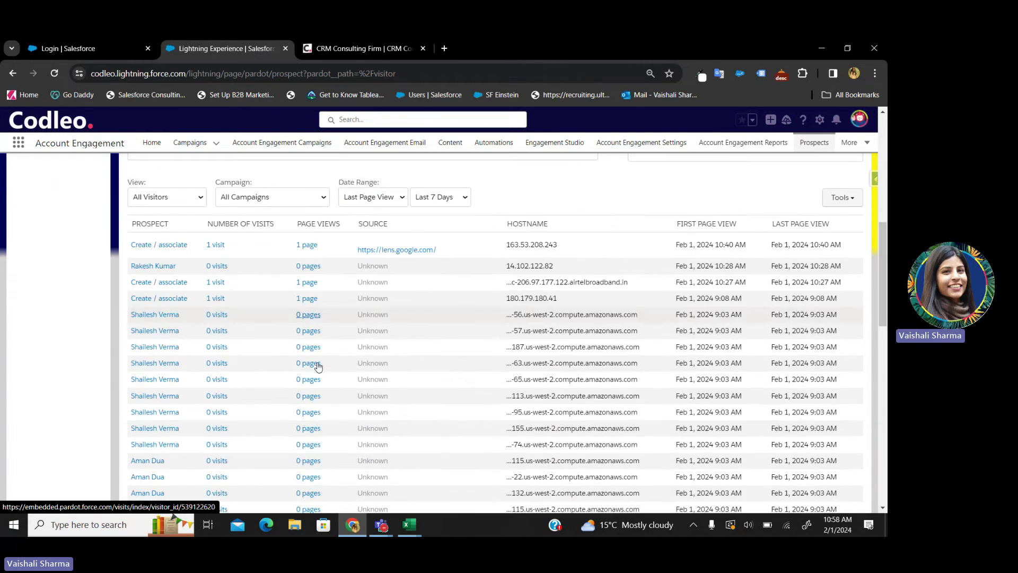
{"action": "scroll", "coordinate": [268, 272], "scroll_direction": "down", "scroll_amount": 2}
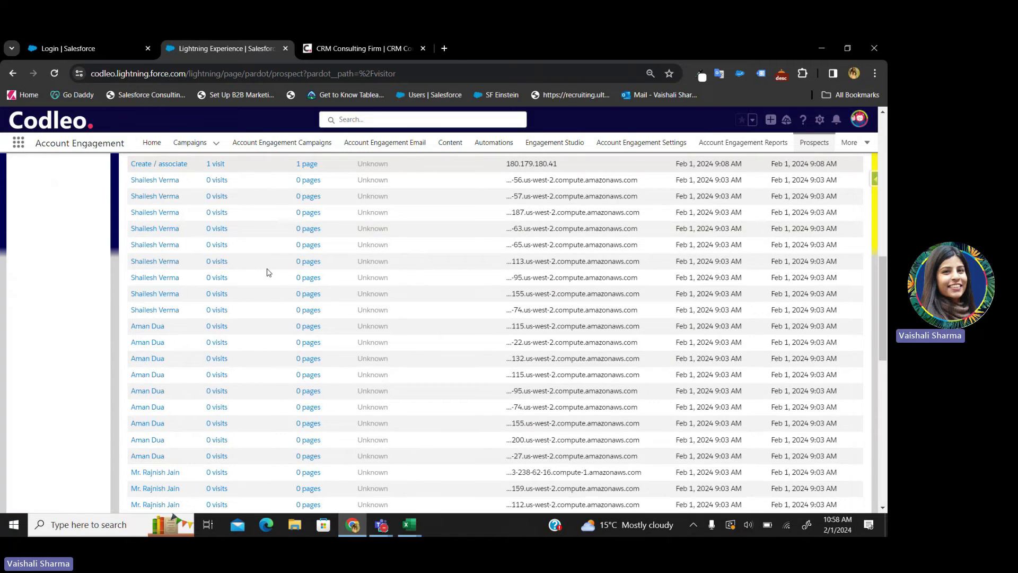
{"action": "scroll", "coordinate": [268, 272], "scroll_direction": "down", "scroll_amount": 4}
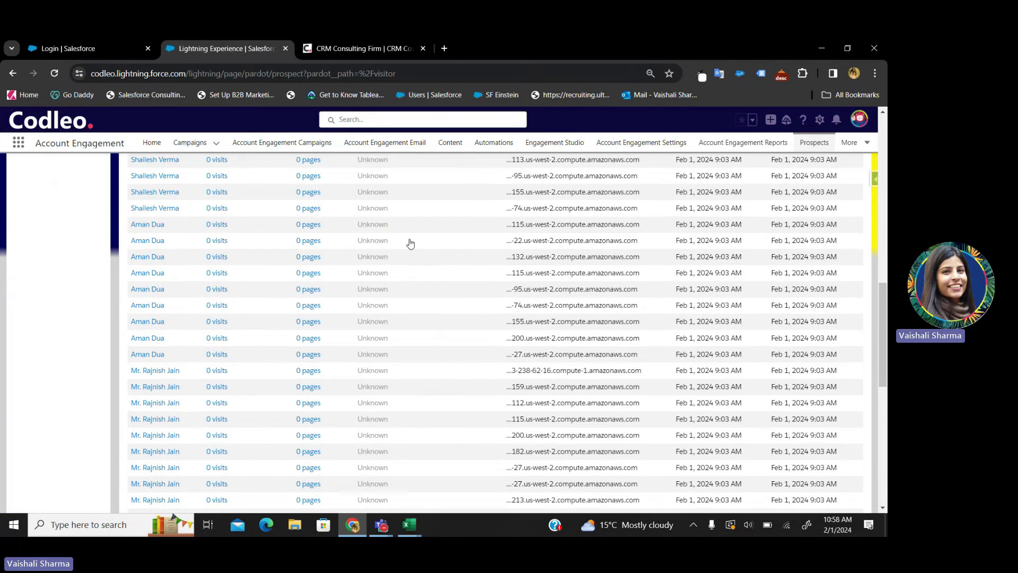
{"action": "scroll", "coordinate": [411, 244], "scroll_direction": "up", "scroll_amount": 11}
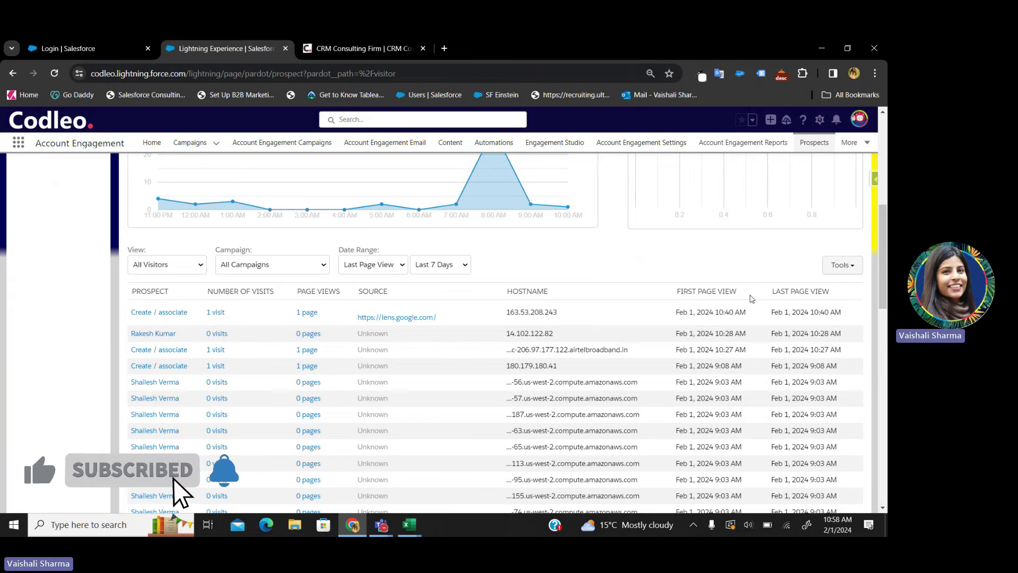
Step: Look through the visitor list's campaign filter options and set its date range to Last Year
{"action": "left_click", "coordinate": [286, 267]}
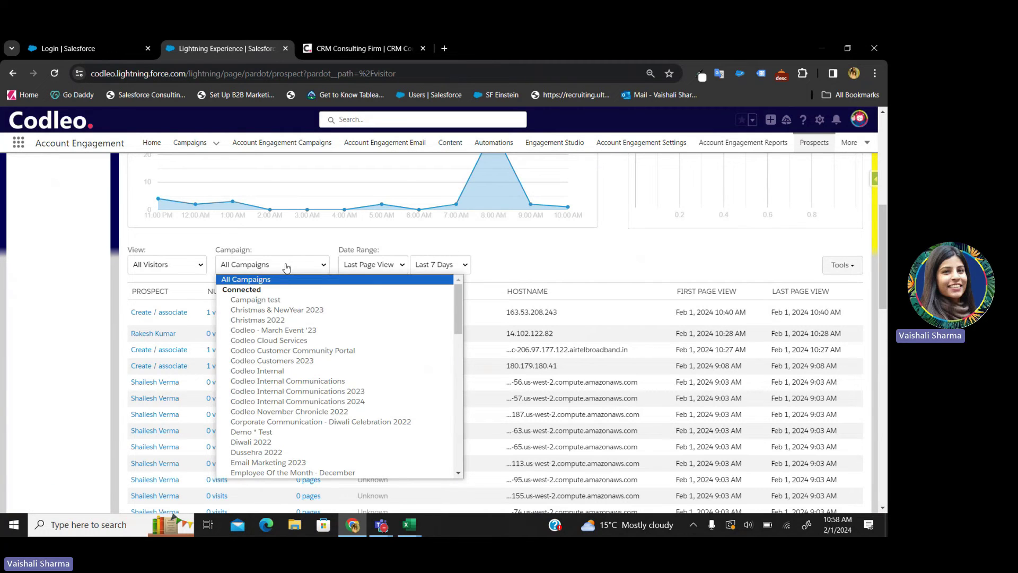
{"action": "left_click", "coordinate": [540, 263]}
{"action": "left_click", "coordinate": [432, 265]}
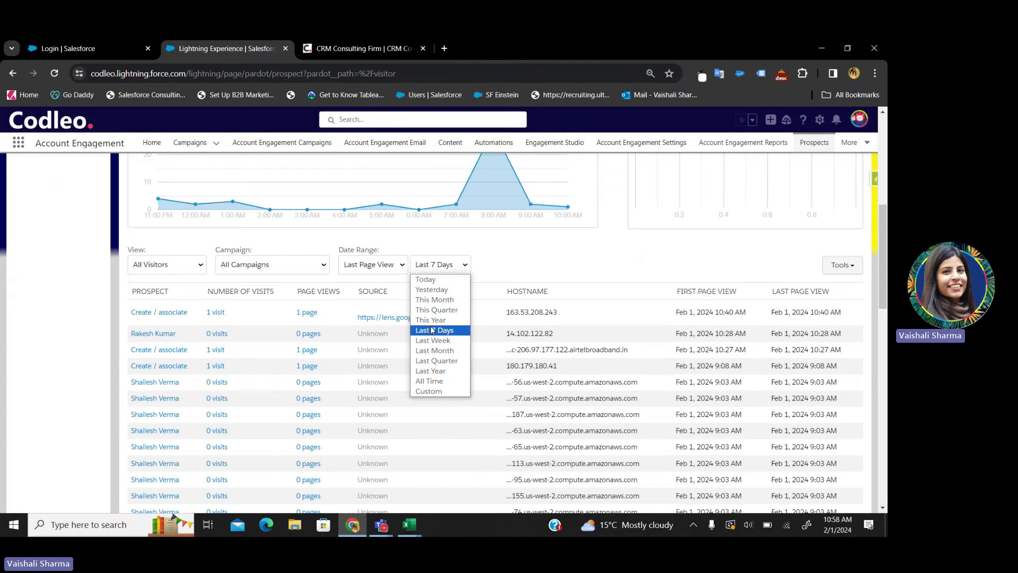
{"action": "left_click", "coordinate": [438, 374]}
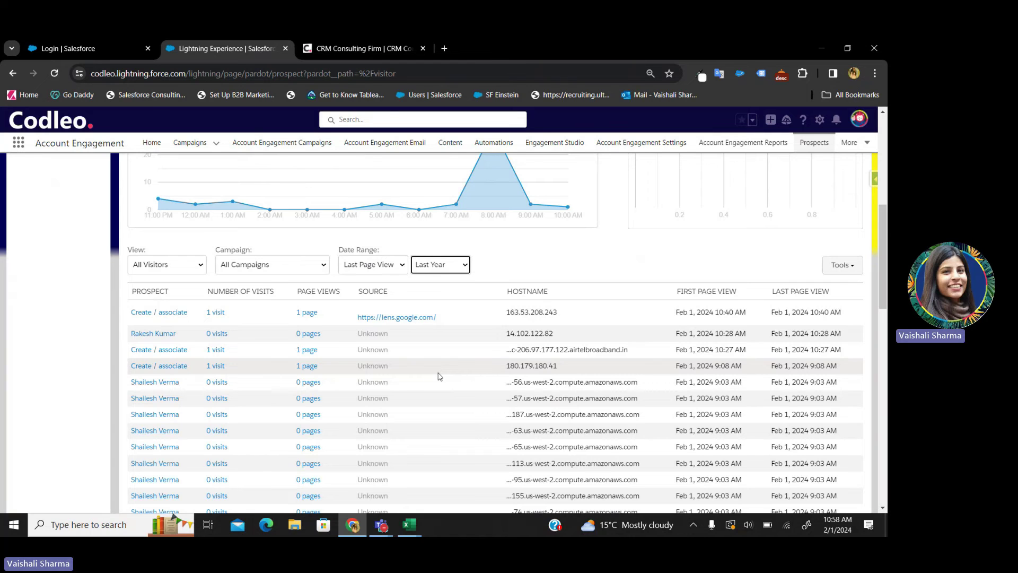
{"action": "scroll", "coordinate": [474, 350], "scroll_direction": "up", "scroll_amount": 6}
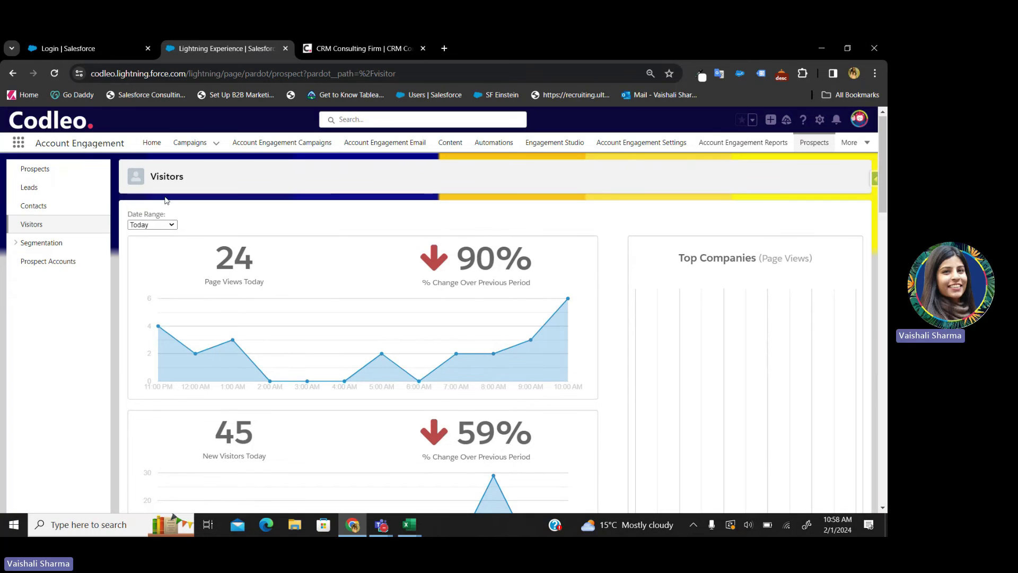
Step: Open the List Emails report among the marketing asset reports and examine the List Email Statistics
{"action": "left_click", "coordinate": [748, 143]}
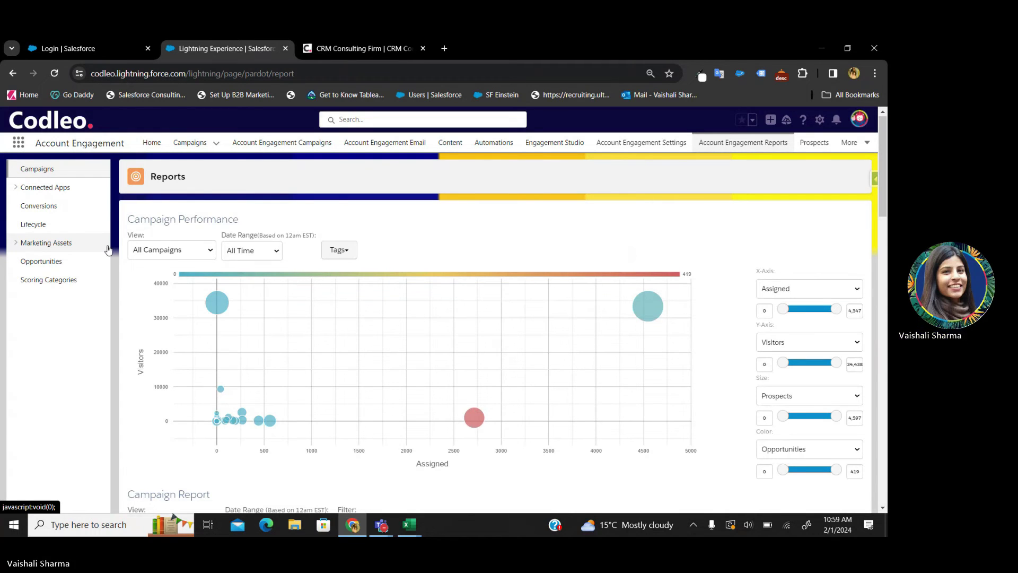
{"action": "left_click", "coordinate": [62, 245]}
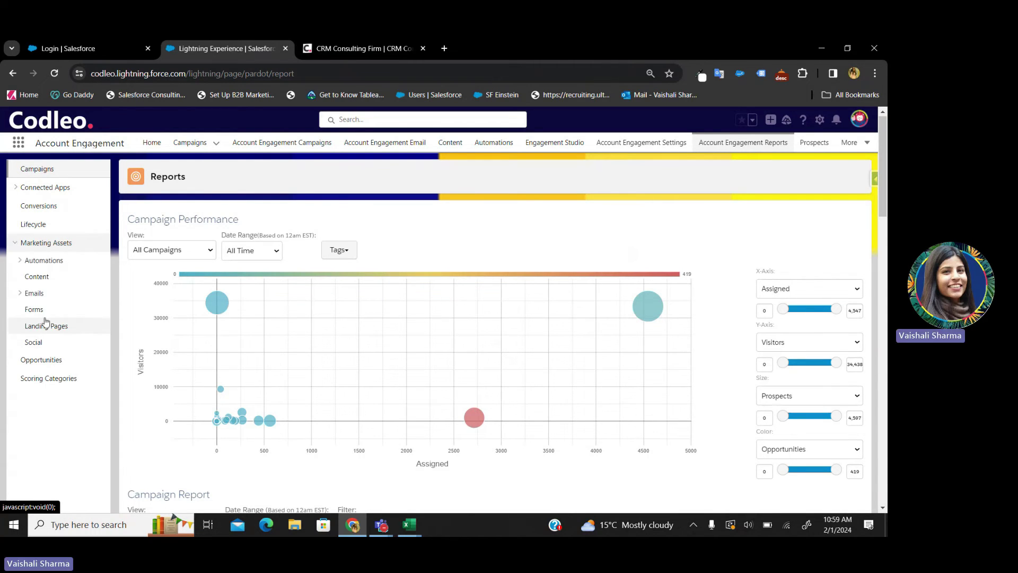
{"action": "left_click", "coordinate": [34, 293]}
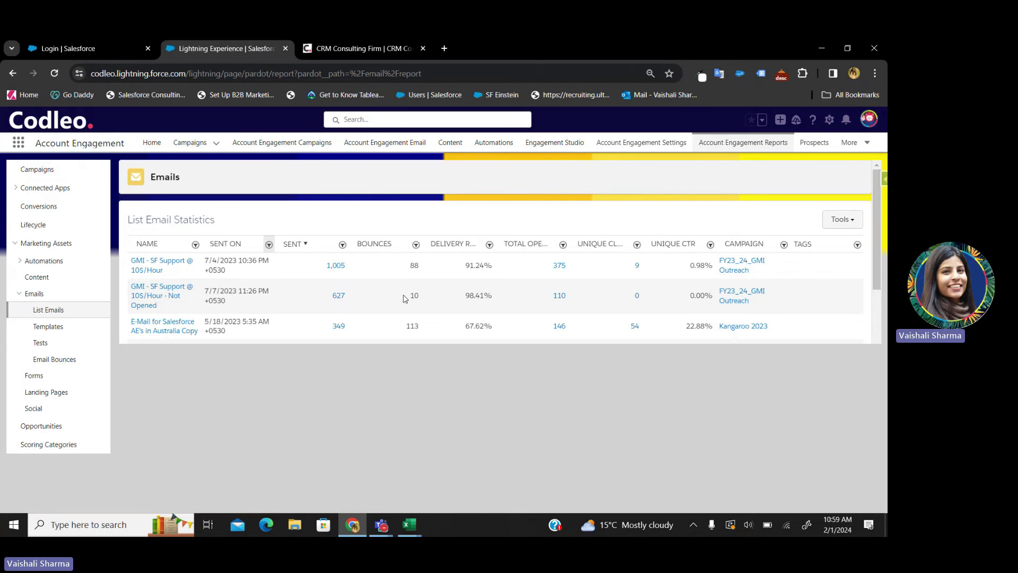
{"action": "scroll", "coordinate": [241, 237], "scroll_direction": "down", "scroll_amount": 1}
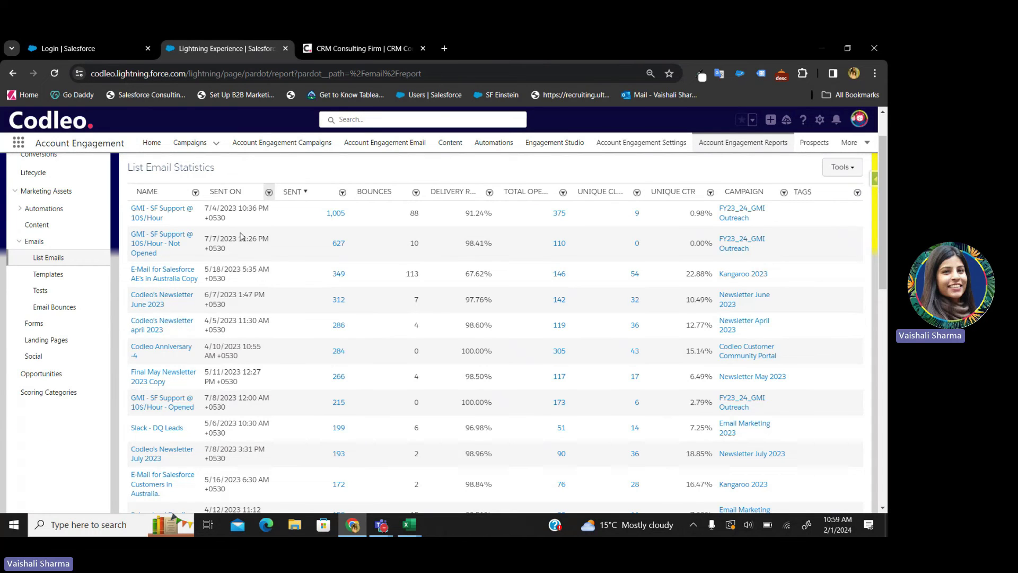
{"action": "scroll", "coordinate": [248, 250], "scroll_direction": "down", "scroll_amount": 1}
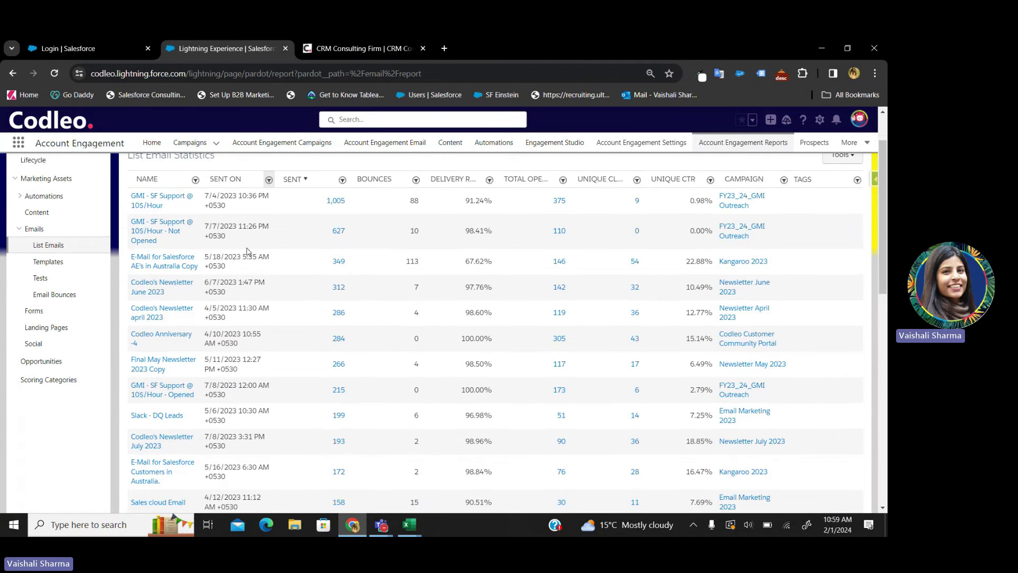
{"action": "scroll", "coordinate": [254, 244], "scroll_direction": "up", "scroll_amount": 1}
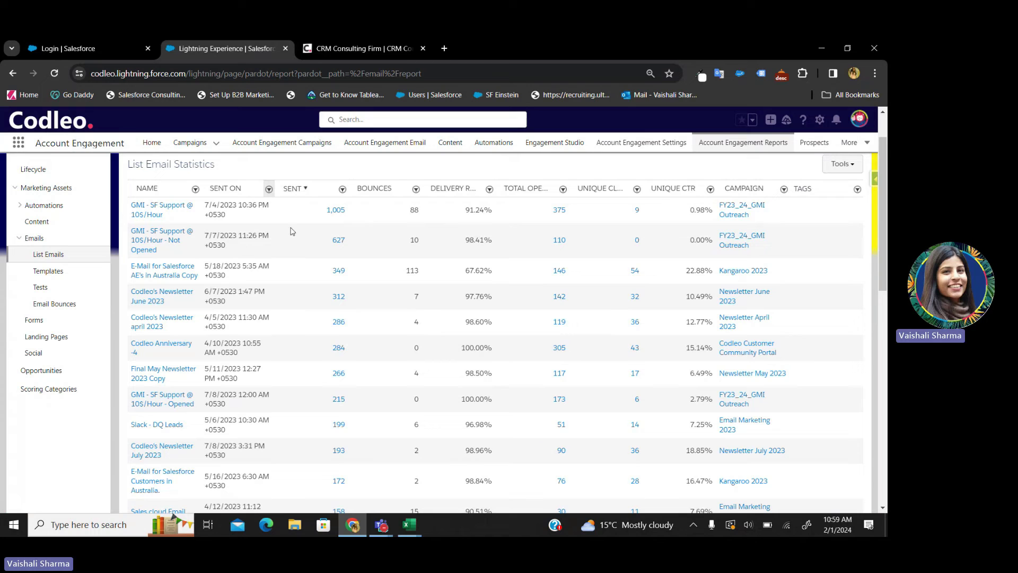
Step: Open the report of the "GMI - SF Support @ 10$/Hour" email and examine its delivery, open and click-to-open rates
{"action": "left_click", "coordinate": [151, 214]}
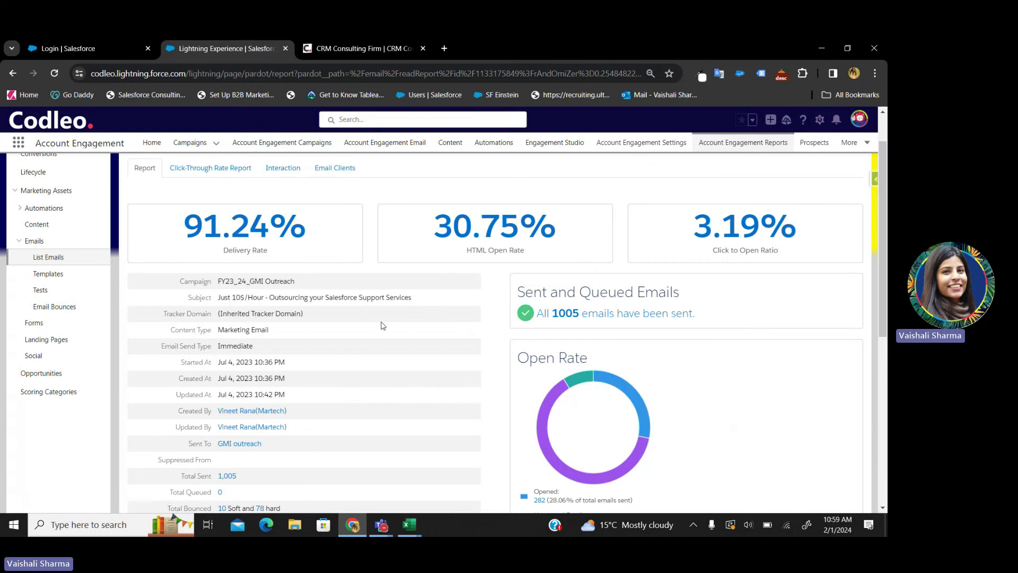
{"action": "scroll", "coordinate": [383, 326], "scroll_direction": "down", "scroll_amount": 1}
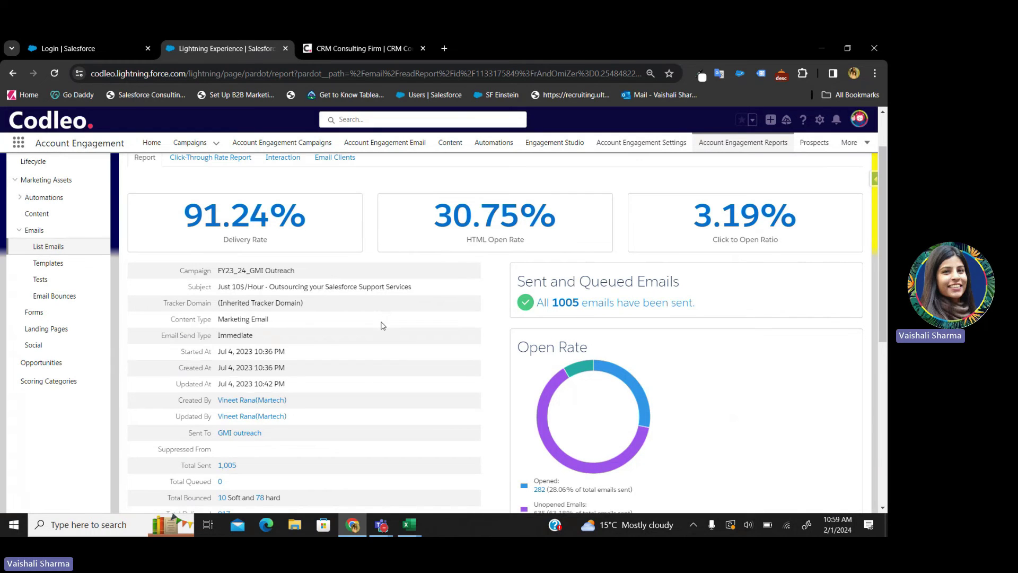
{"action": "left_click_drag", "start_coordinate": [539, 245], "coordinate": [416, 219]}
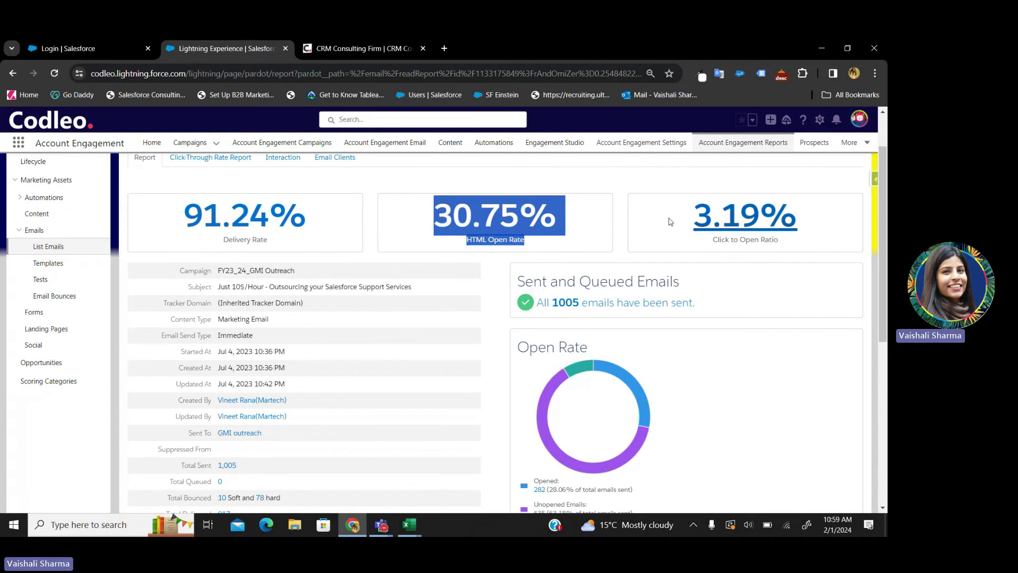
{"action": "scroll", "coordinate": [636, 238], "scroll_direction": "down", "scroll_amount": 2}
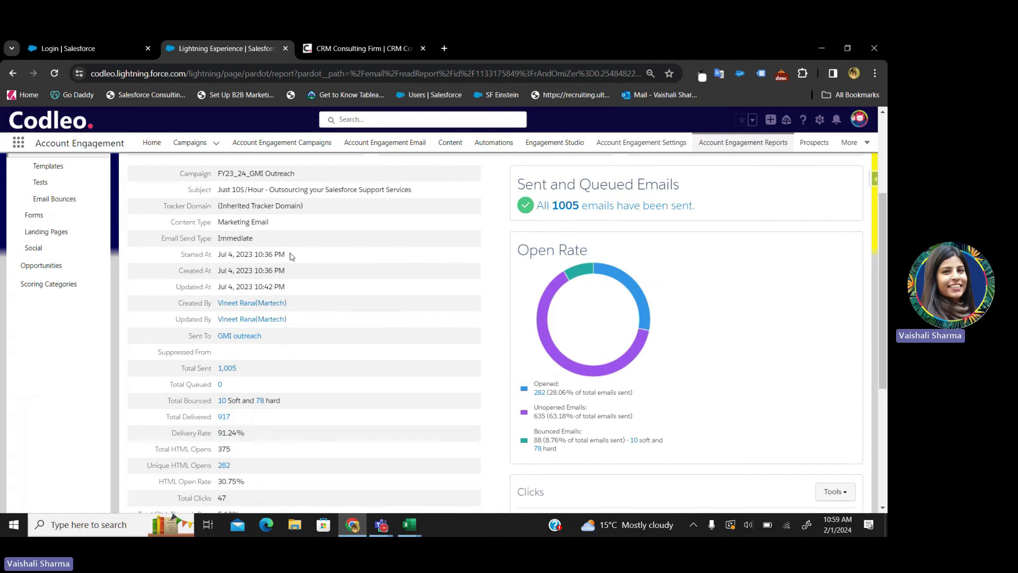
{"action": "scroll", "coordinate": [292, 256], "scroll_direction": "up", "scroll_amount": 1}
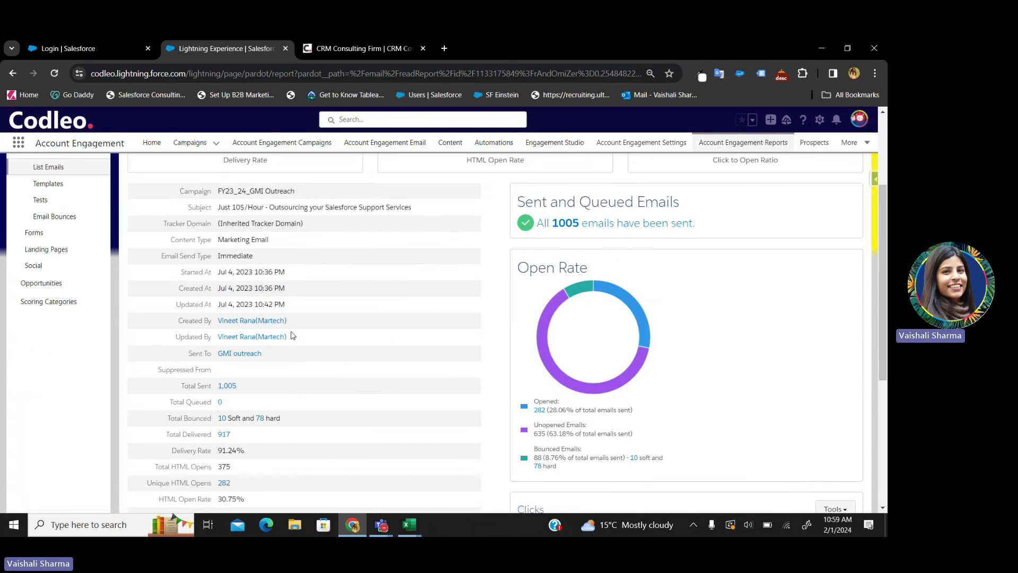
Step: Examine the email's recipient list, its bounce, delivery and opt-out figures, and the clicks on each link
{"action": "scroll", "coordinate": [296, 358], "scroll_direction": "down", "scroll_amount": 1}
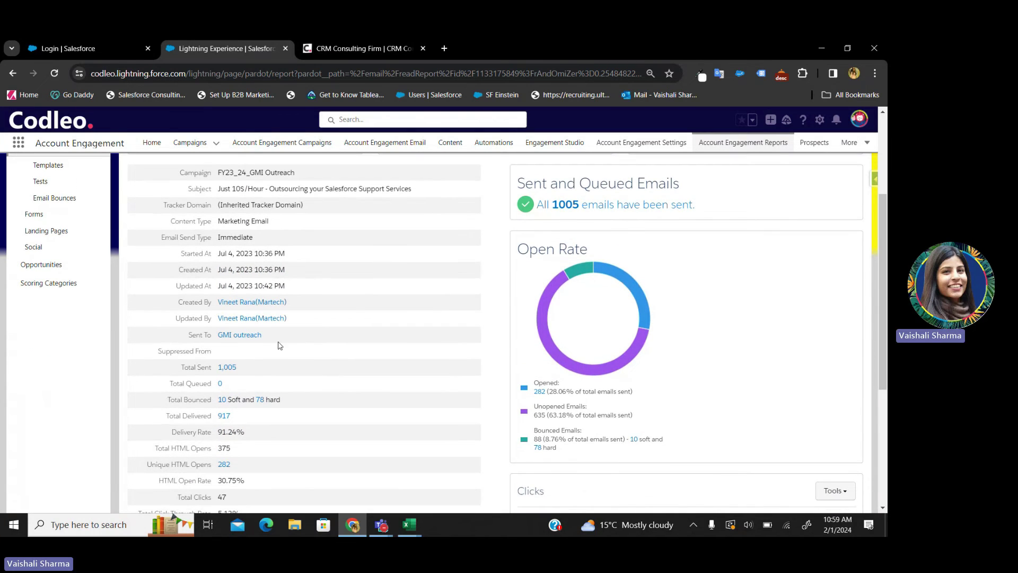
{"action": "left_click_drag", "start_coordinate": [267, 335], "coordinate": [213, 329]}
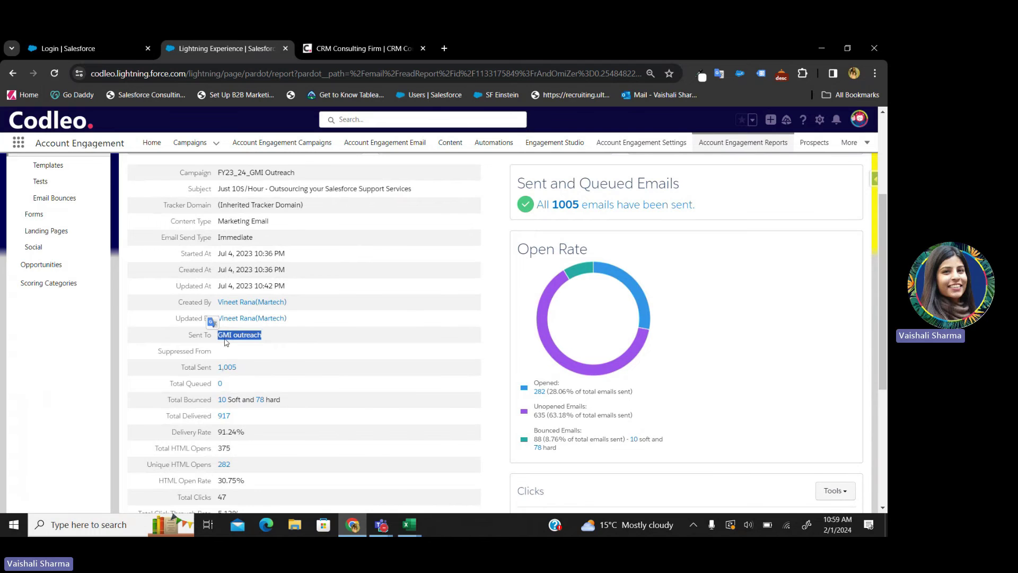
{"action": "scroll", "coordinate": [227, 342], "scroll_direction": "down", "scroll_amount": 2}
{"action": "scroll", "coordinate": [315, 365], "scroll_direction": "down", "scroll_amount": 1}
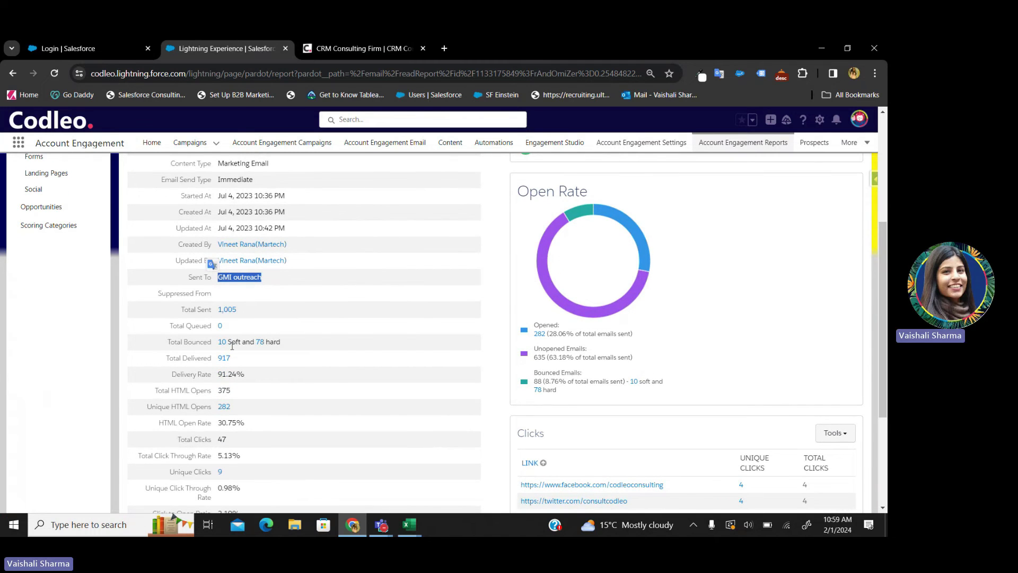
{"action": "scroll", "coordinate": [298, 357], "scroll_direction": "down", "scroll_amount": 1}
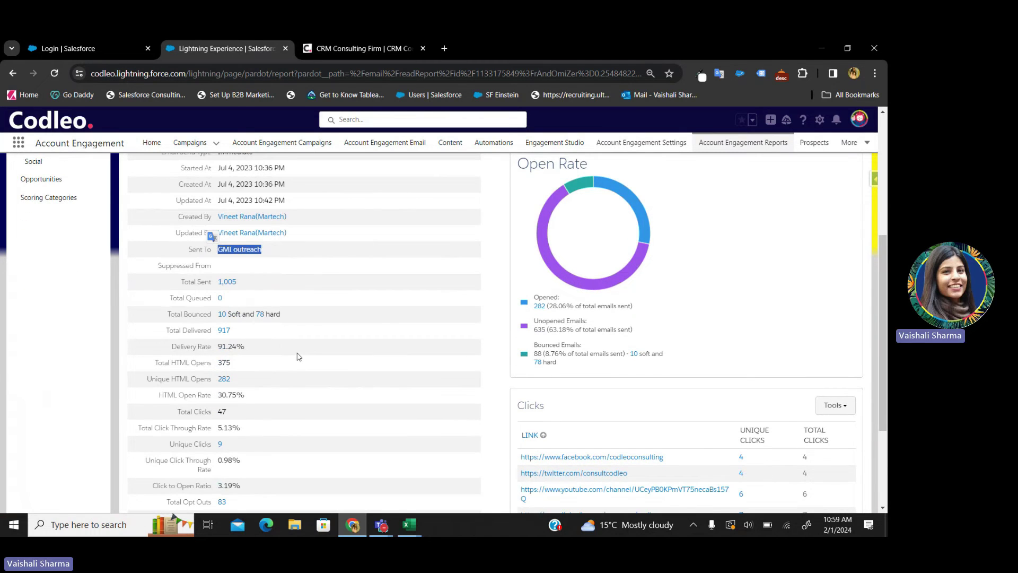
{"action": "scroll", "coordinate": [298, 357], "scroll_direction": "down", "scroll_amount": 1}
{"action": "scroll", "coordinate": [298, 357], "scroll_direction": "down", "scroll_amount": 2}
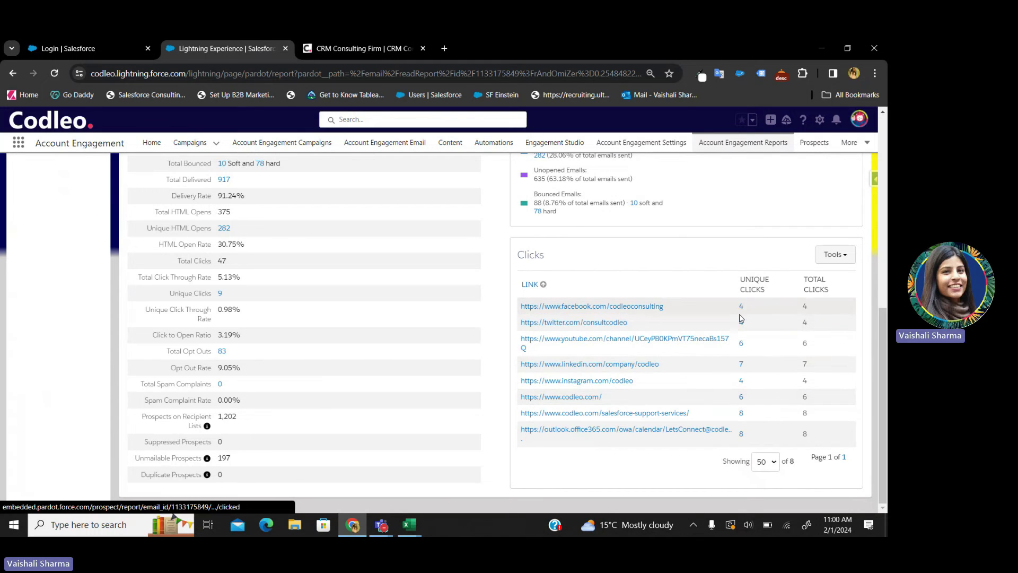
Step: Open the email's Click-Through Rate Report and examine the clicks on its footer's social media links
{"action": "scroll", "coordinate": [562, 383], "scroll_direction": "up", "scroll_amount": 10}
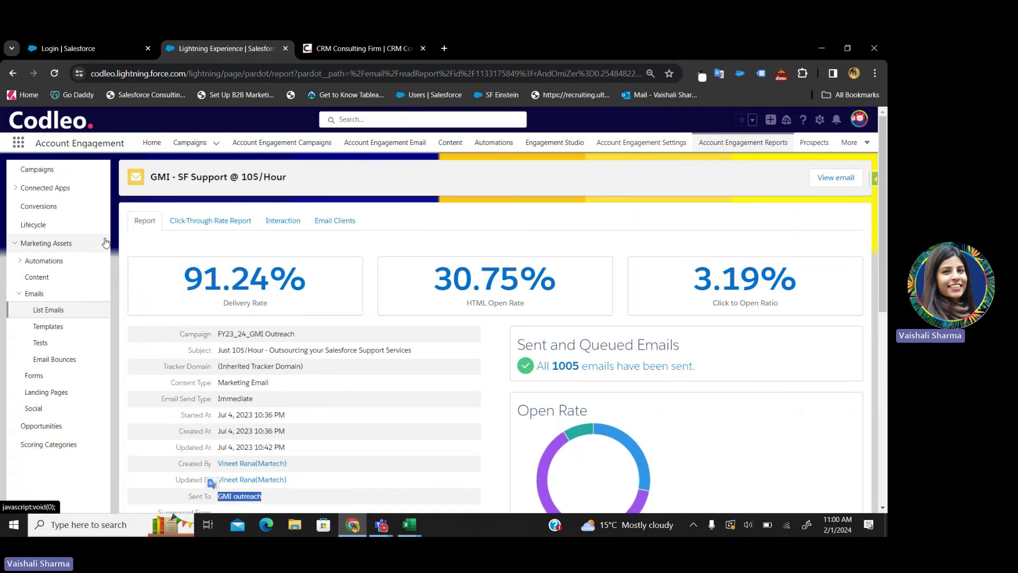
{"action": "left_click", "coordinate": [202, 220]}
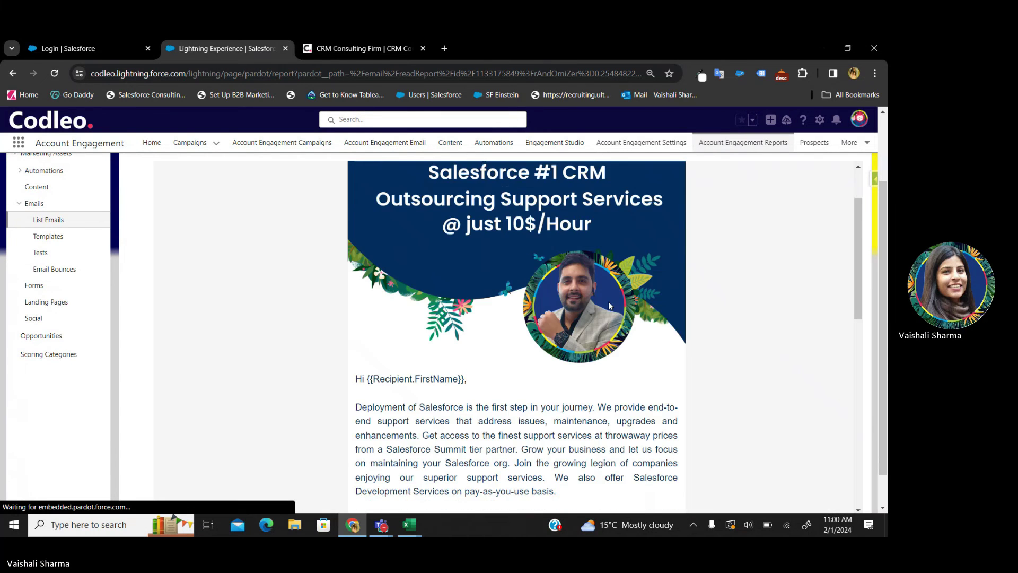
{"action": "scroll", "coordinate": [609, 302], "scroll_direction": "down", "scroll_amount": 5}
{"action": "scroll", "coordinate": [609, 305], "scroll_direction": "down", "scroll_amount": 6}
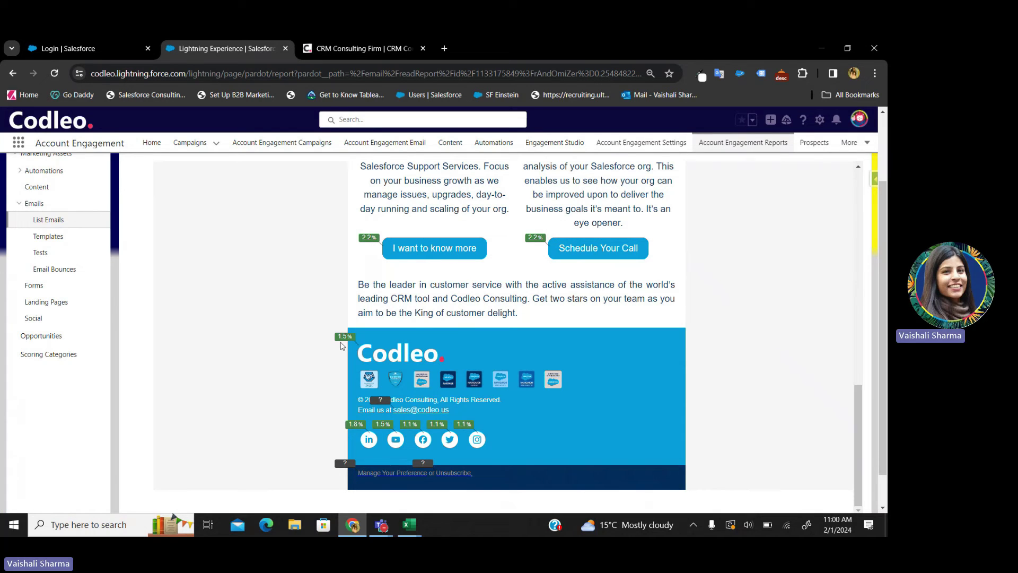
{"action": "mouse_move", "coordinate": [378, 433]}
{"action": "mouse_move", "coordinate": [496, 445]}
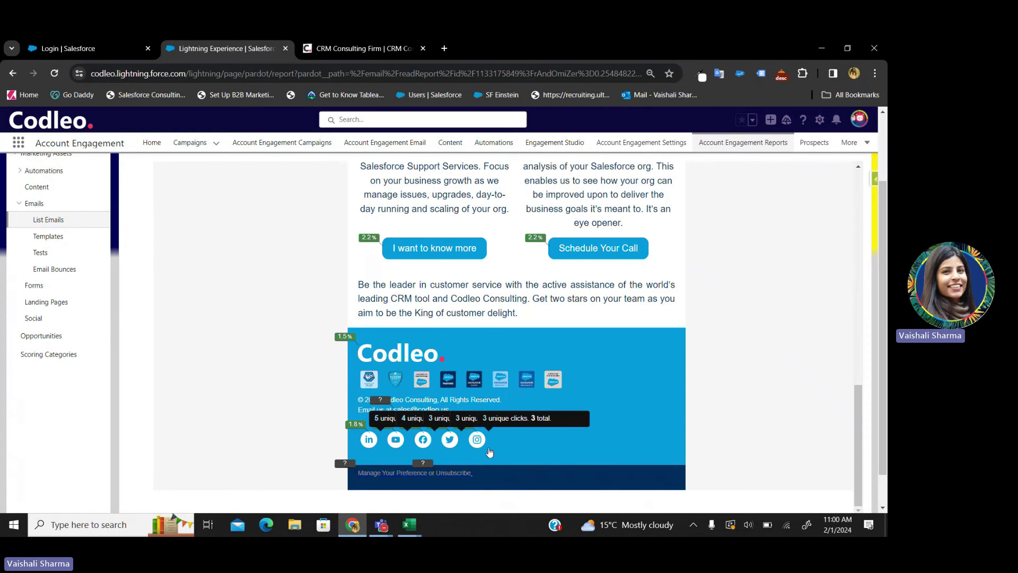
{"action": "mouse_move", "coordinate": [387, 484]}
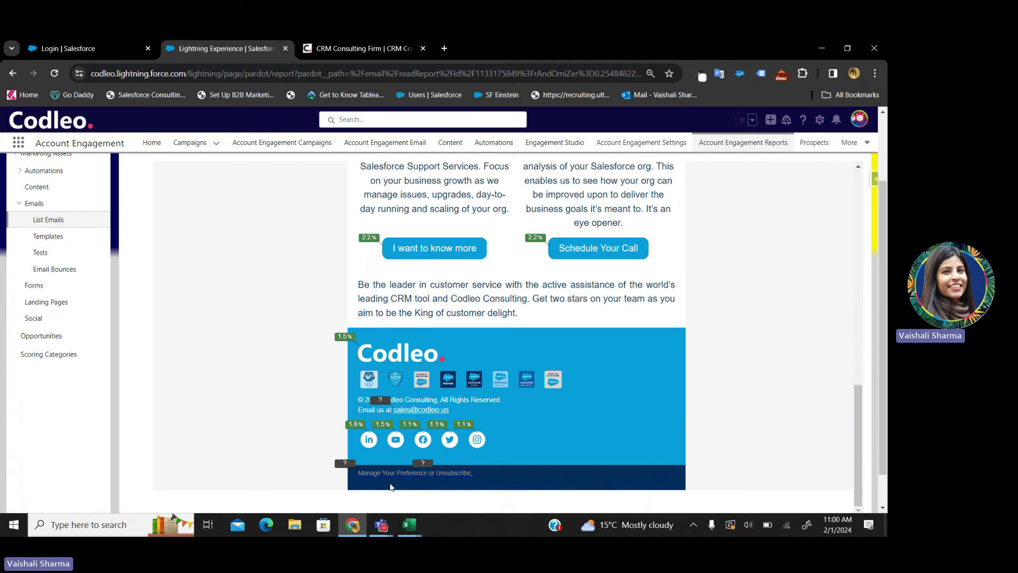
{"action": "mouse_move", "coordinate": [513, 418]}
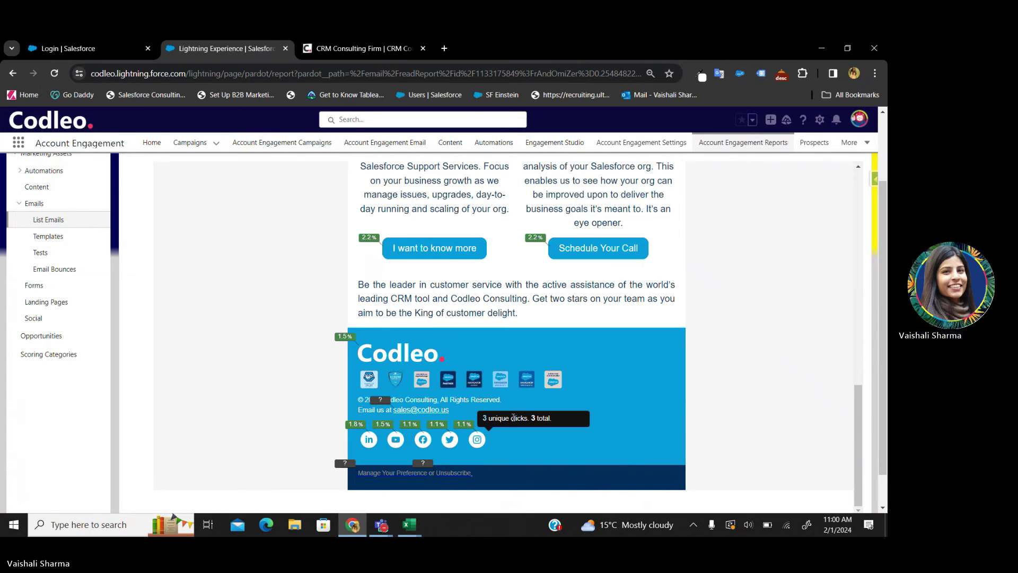
Step: Examine the email's Interaction report and its Email Clients report, including the popularity of each email client
{"action": "scroll", "coordinate": [513, 418], "scroll_direction": "up", "scroll_amount": 10}
{"action": "left_click", "coordinate": [281, 221]}
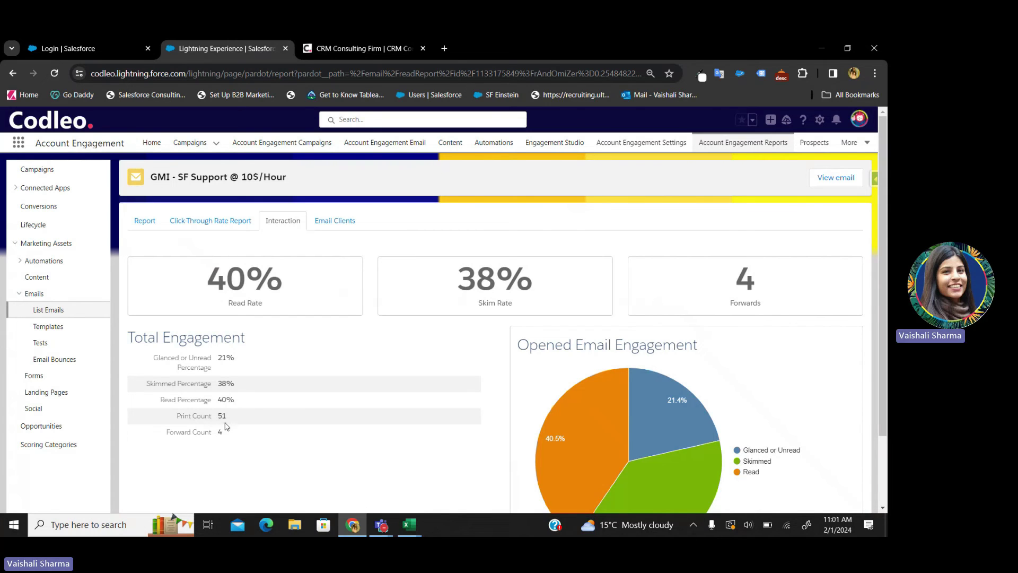
{"action": "left_click", "coordinate": [327, 229]}
{"action": "scroll", "coordinate": [444, 316], "scroll_direction": "down", "scroll_amount": 4}
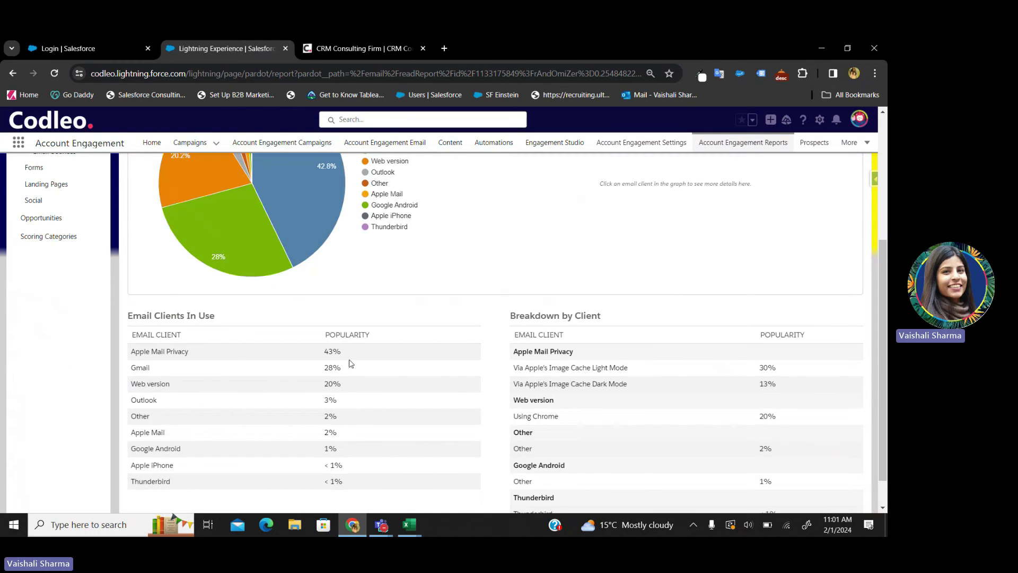
{"action": "left_click_drag", "start_coordinate": [343, 353], "coordinate": [323, 356]}
{"action": "scroll", "coordinate": [186, 390], "scroll_direction": "down", "scroll_amount": 1}
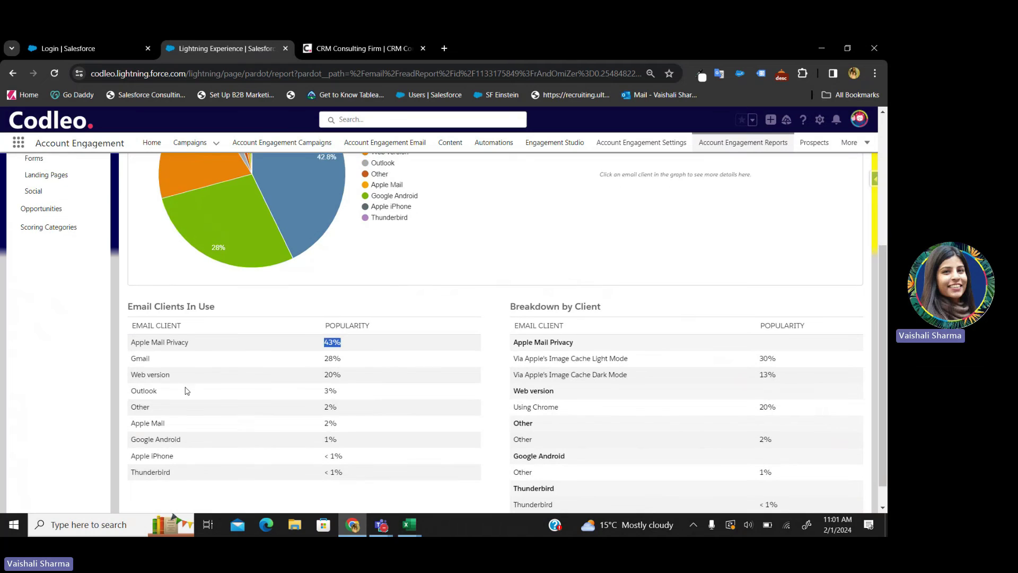
{"action": "scroll", "coordinate": [237, 409], "scroll_direction": "down", "scroll_amount": 1}
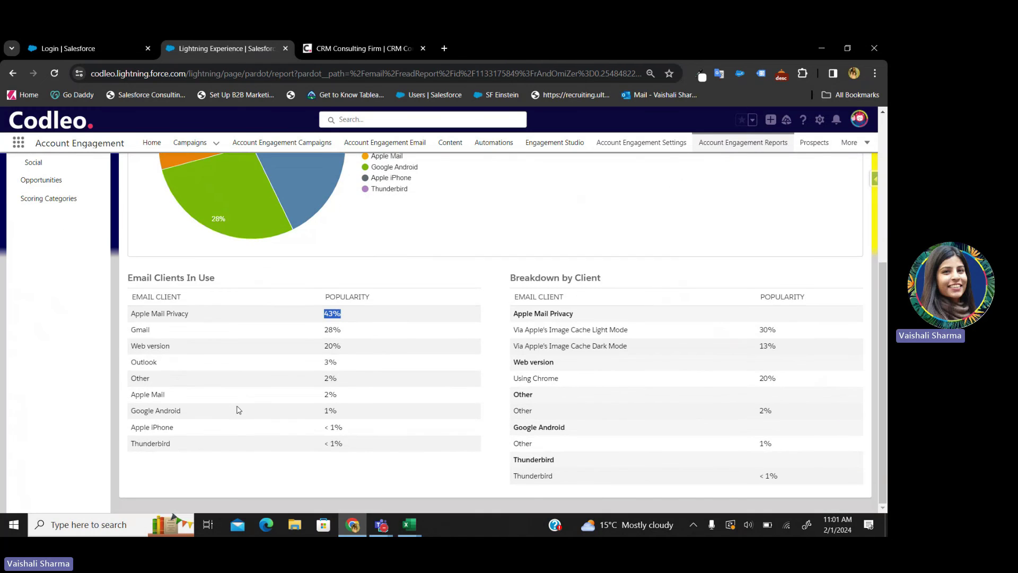
{"action": "scroll", "coordinate": [237, 410], "scroll_direction": "up", "scroll_amount": 2}
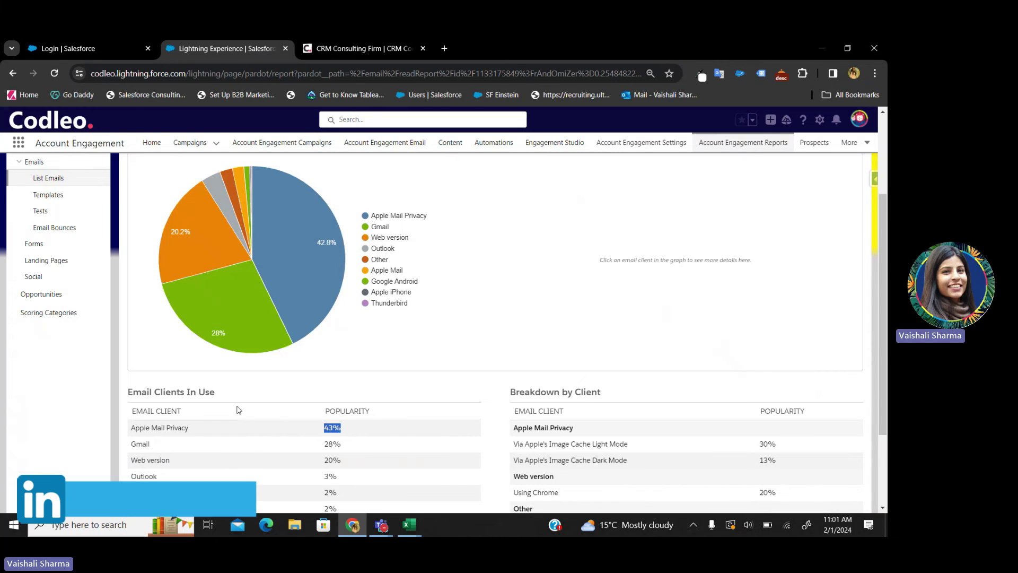
Step: Open the Connectors page of the Account Engagement Settings and examine the connectors already set up
{"action": "scroll", "coordinate": [377, 371], "scroll_direction": "up", "scroll_amount": 3}
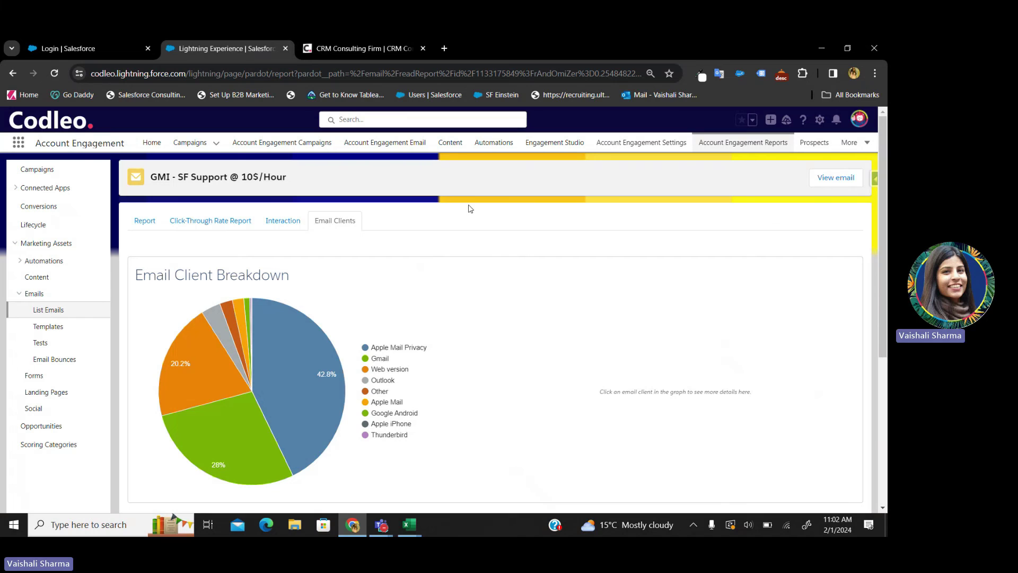
{"action": "left_click", "coordinate": [636, 144]}
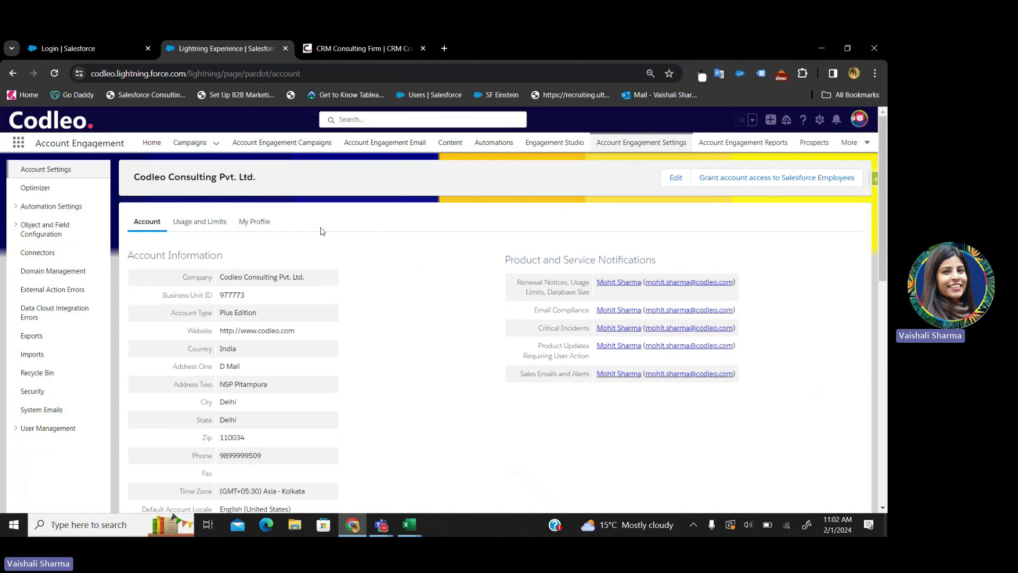
{"action": "left_click", "coordinate": [18, 260]}
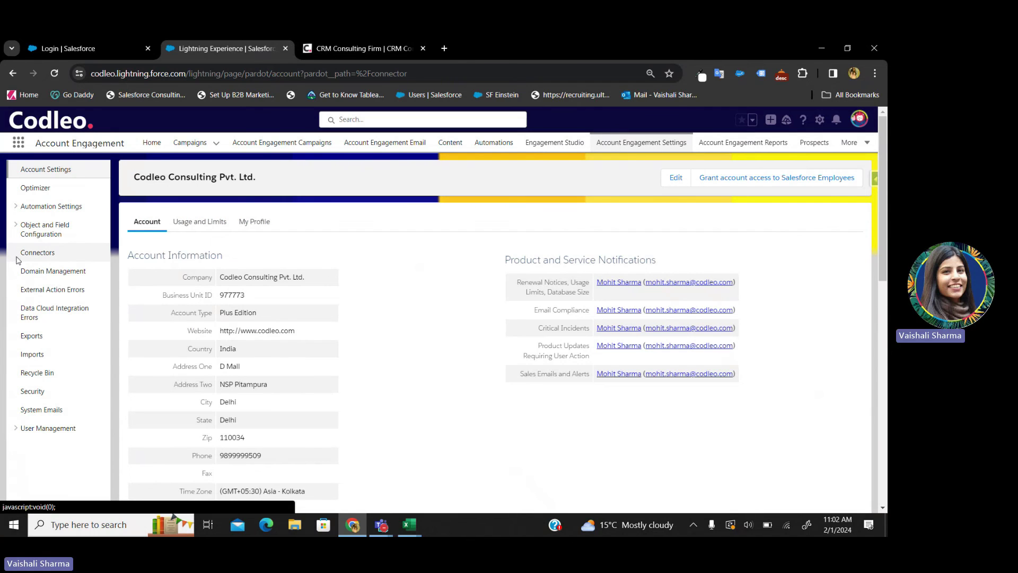
{"action": "left_click", "coordinate": [91, 253]}
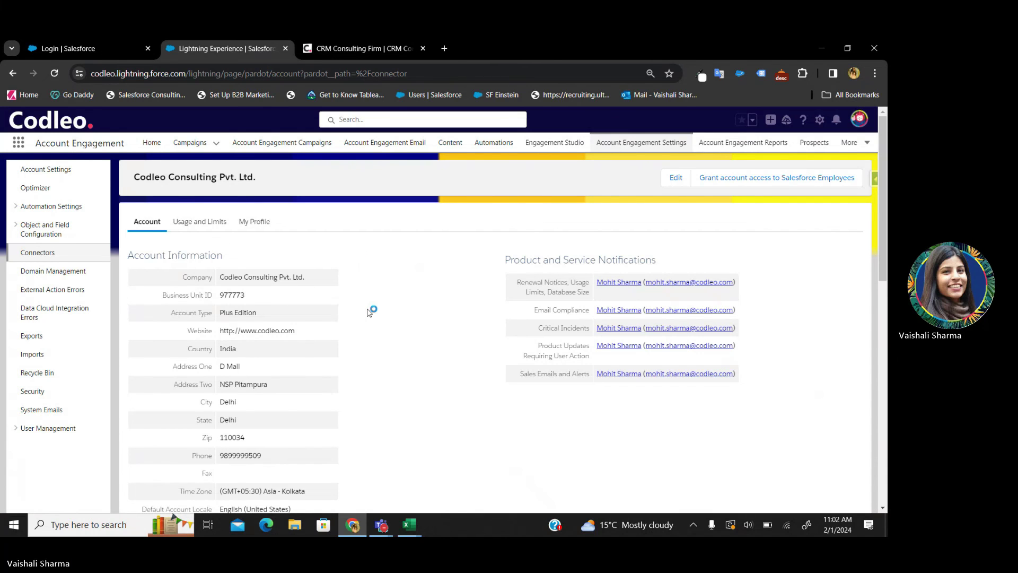
{"action": "scroll", "coordinate": [370, 312], "scroll_direction": "down", "scroll_amount": 1}
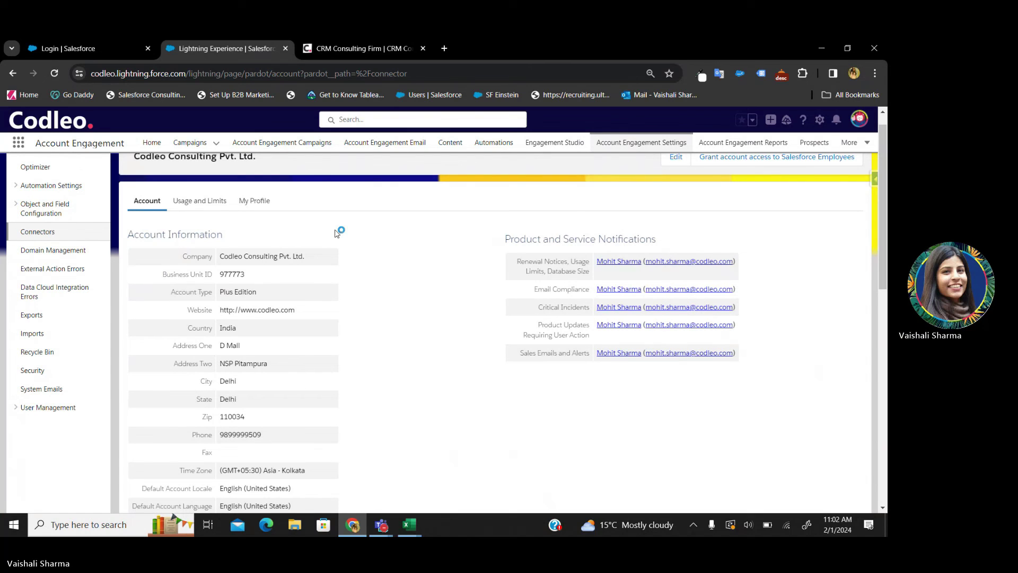
{"action": "left_click", "coordinate": [45, 235]}
{"action": "scroll", "coordinate": [412, 262], "scroll_direction": "down", "scroll_amount": 2}
{"action": "scroll", "coordinate": [411, 262], "scroll_direction": "down", "scroll_amount": 3}
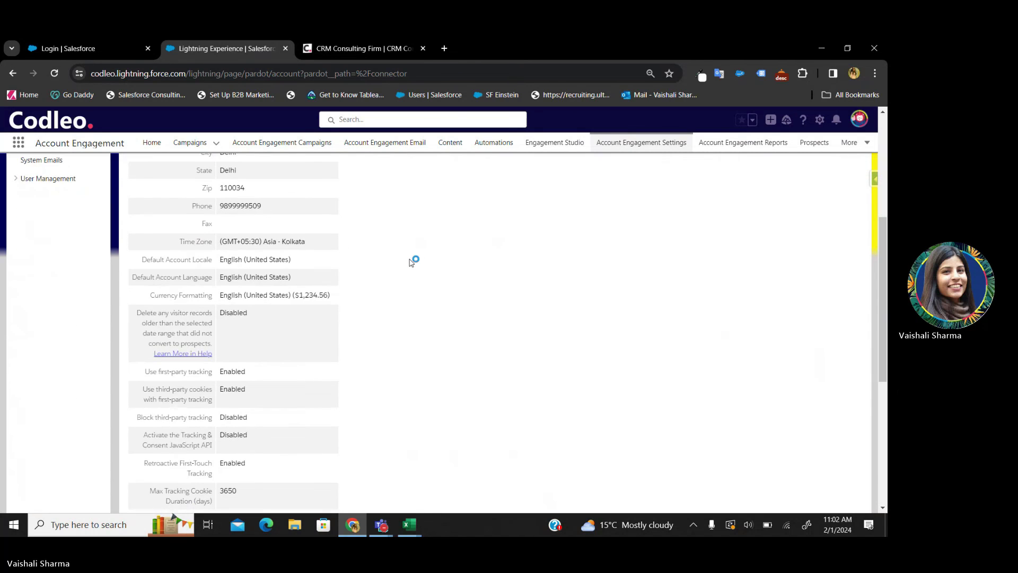
{"action": "scroll", "coordinate": [411, 262], "scroll_direction": "up", "scroll_amount": 5}
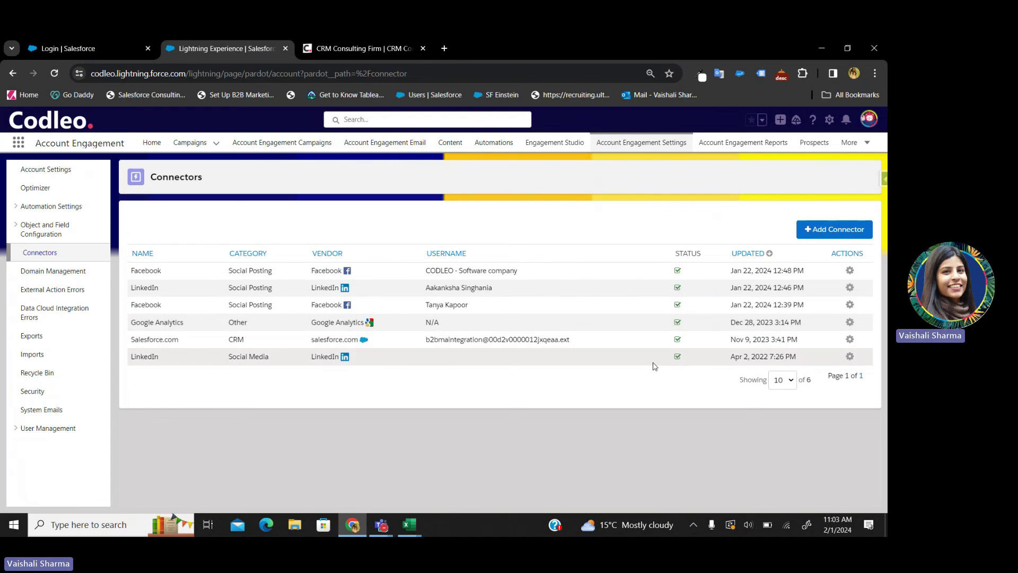
Step: Examine the webinar, event, video, social posting and other types offered for a new connector, and cancel its creation
{"action": "left_click", "coordinate": [838, 227]}
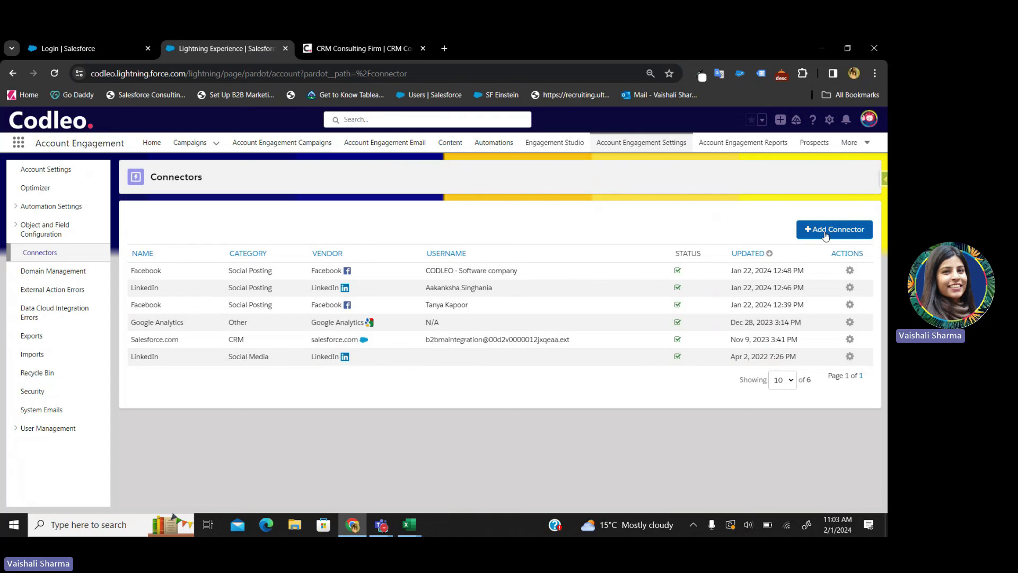
{"action": "scroll", "coordinate": [476, 331], "scroll_direction": "down", "scroll_amount": 1}
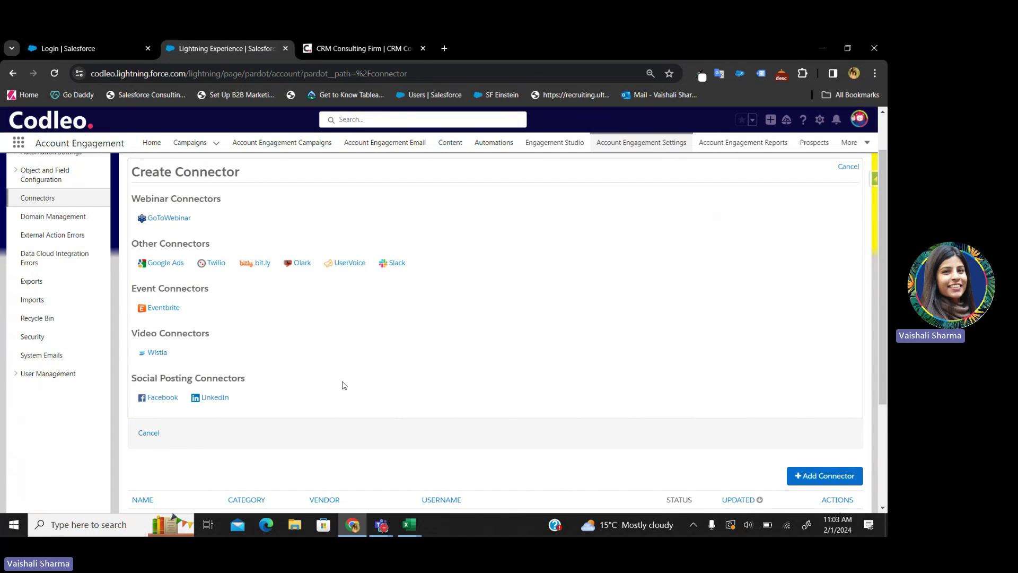
{"action": "scroll", "coordinate": [344, 385], "scroll_direction": "up", "scroll_amount": 1}
{"action": "scroll", "coordinate": [345, 386], "scroll_direction": "down", "scroll_amount": 1}
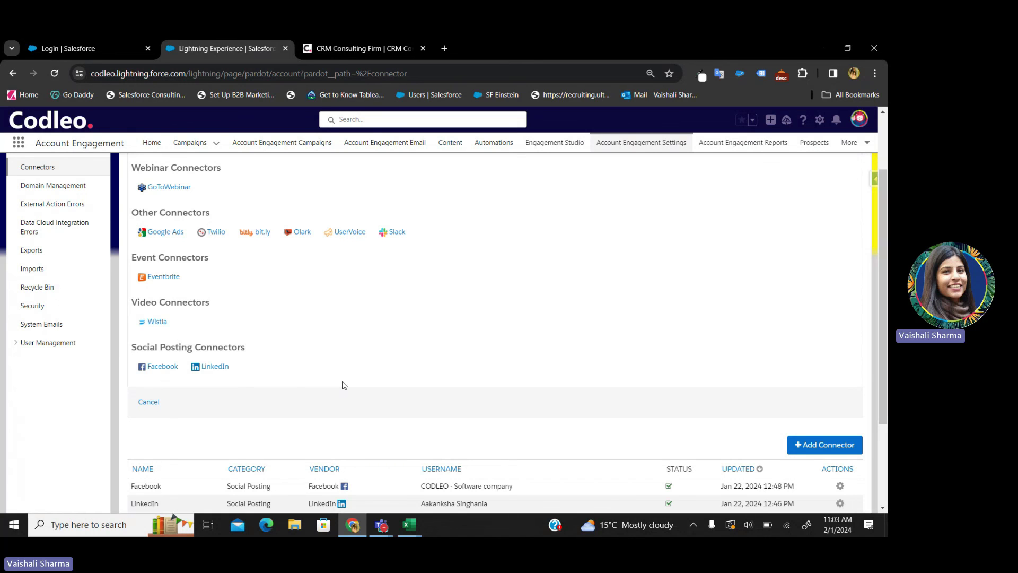
{"action": "left_click", "coordinate": [149, 402]}
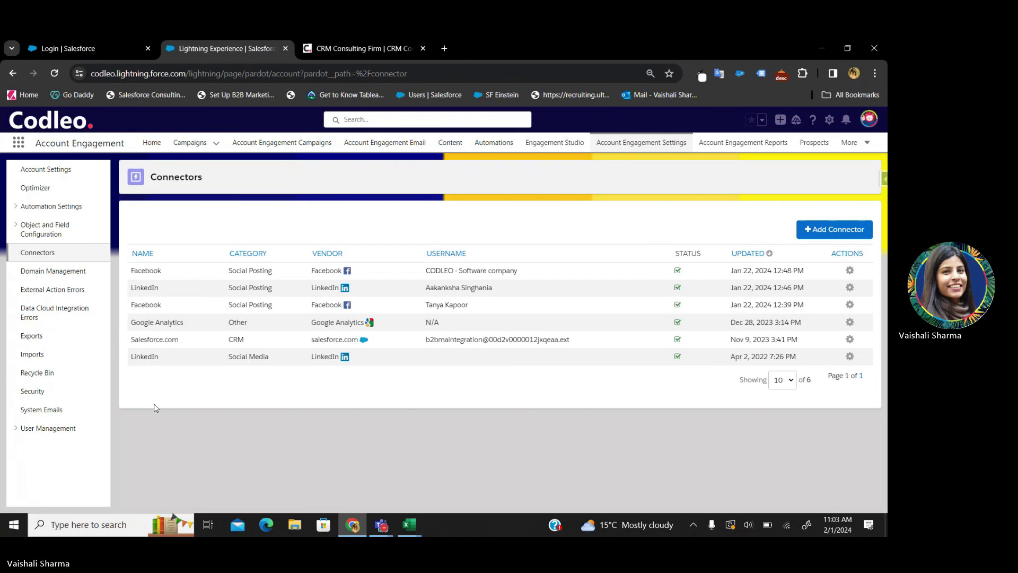